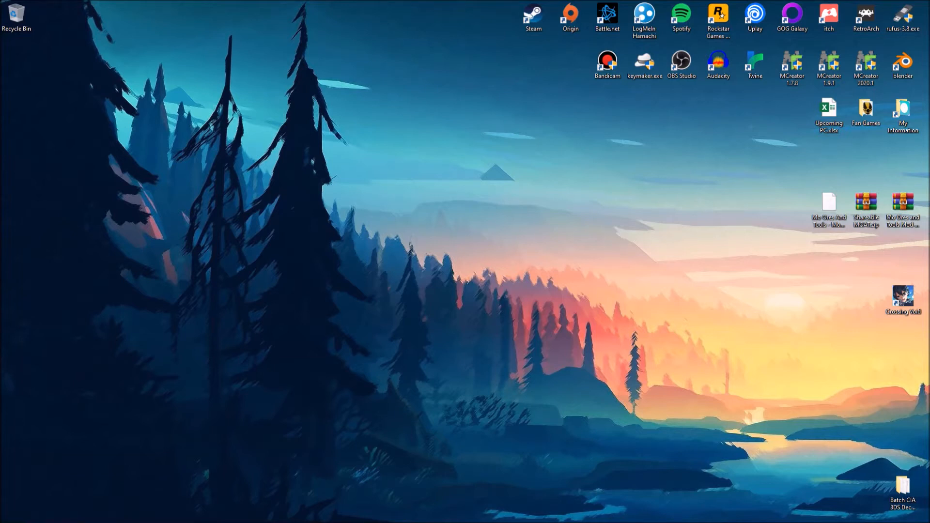
Step: Open the tcgeditor.com download page, request the TCG Editor v1.2 download, dismiss the save dialog and close the browser
{"action": "left_click", "coordinate": [235, 514]}
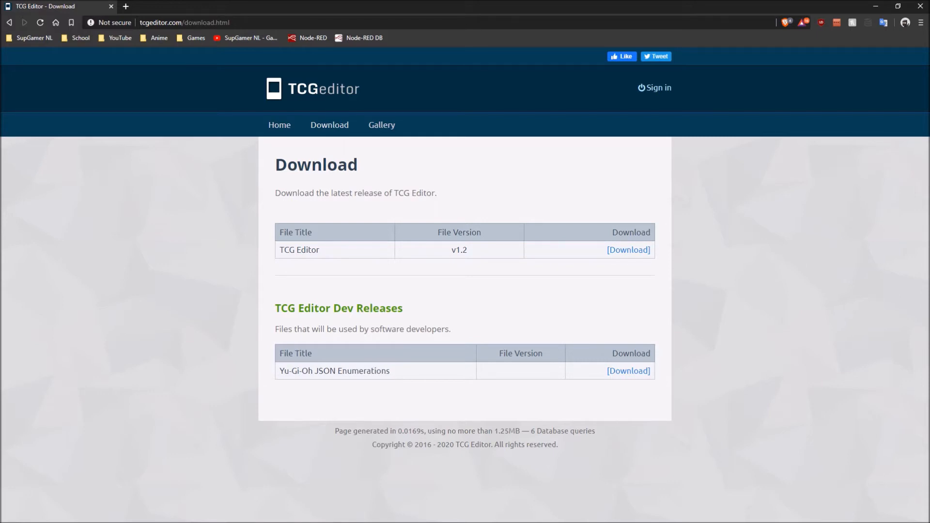
{"action": "left_click", "coordinate": [329, 125]}
{"action": "left_click", "coordinate": [629, 250]}
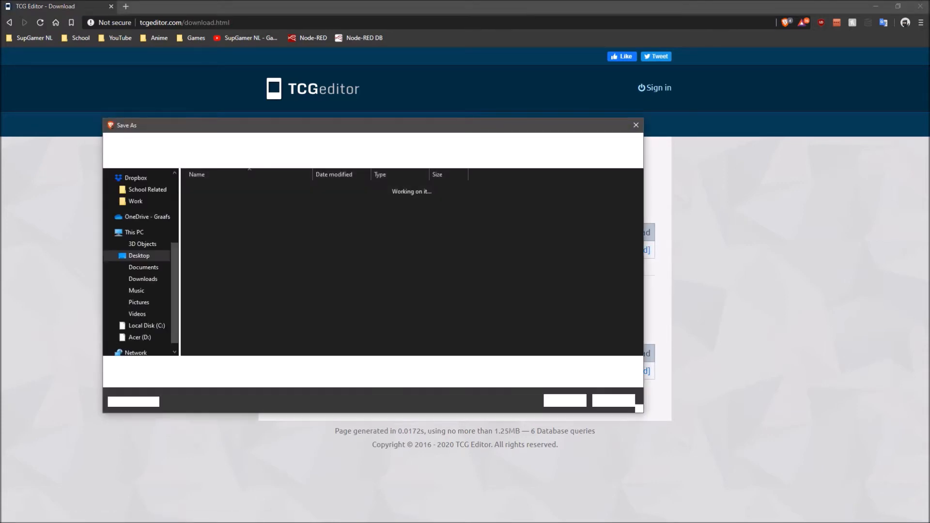
{"action": "left_click", "coordinate": [614, 401]}
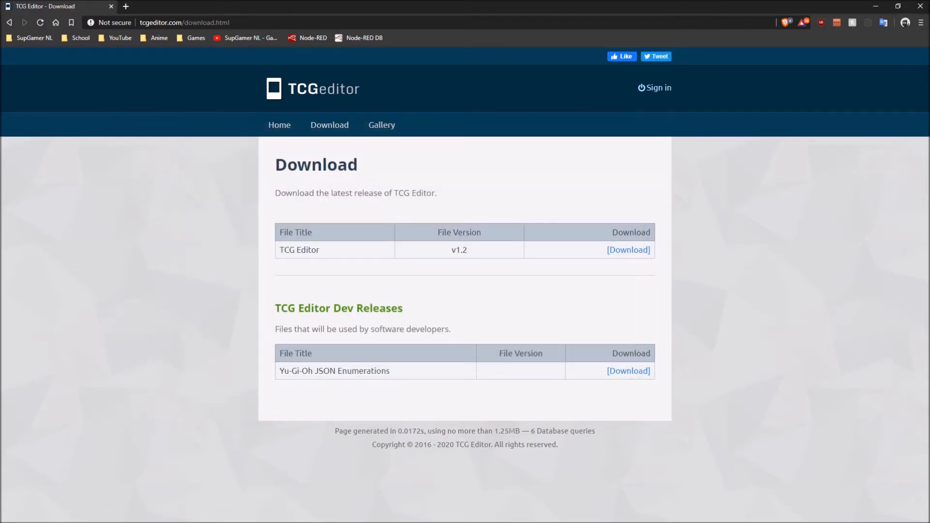
{"action": "left_click", "coordinate": [920, 6]}
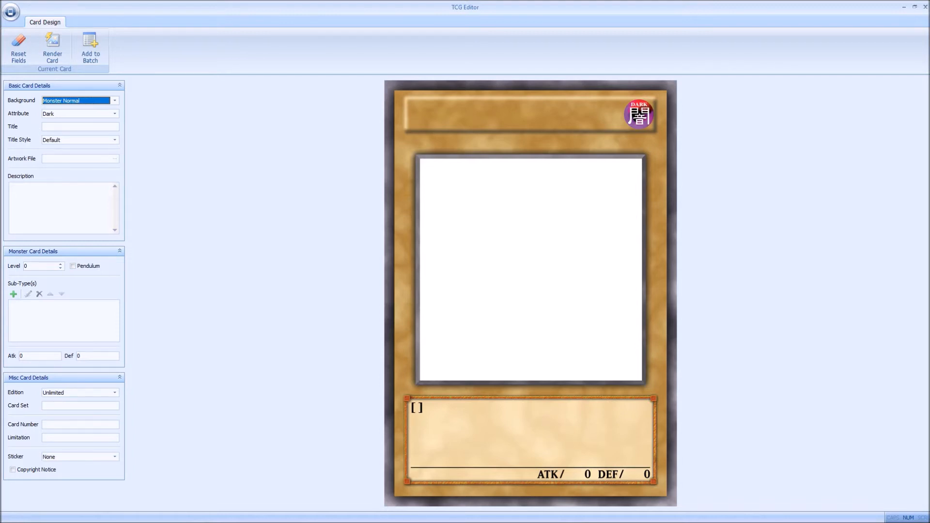
Step: Open the folder D:\Personal Related\Pictures\Yu-Gi-Oh Cards\Cards in File Explorer
{"action": "mouse_move", "coordinate": [212, 522]}
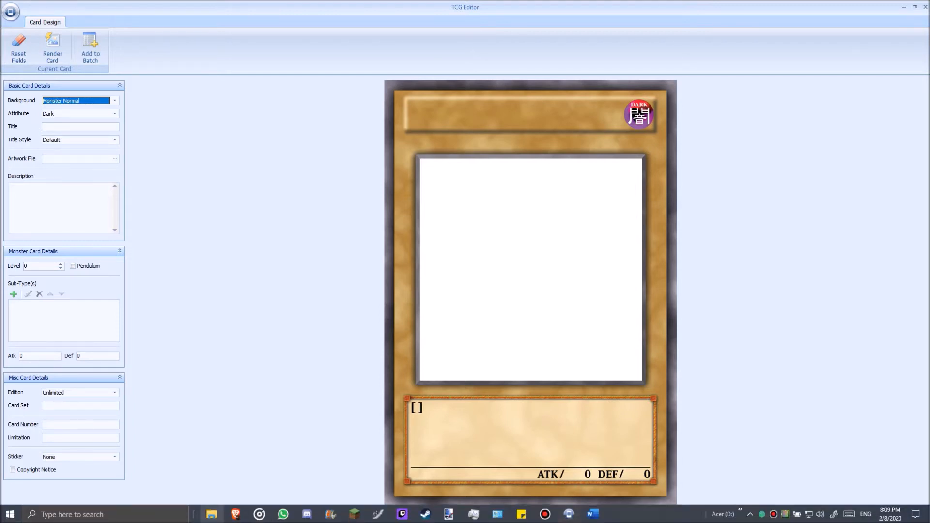
{"action": "left_click", "coordinate": [211, 514]}
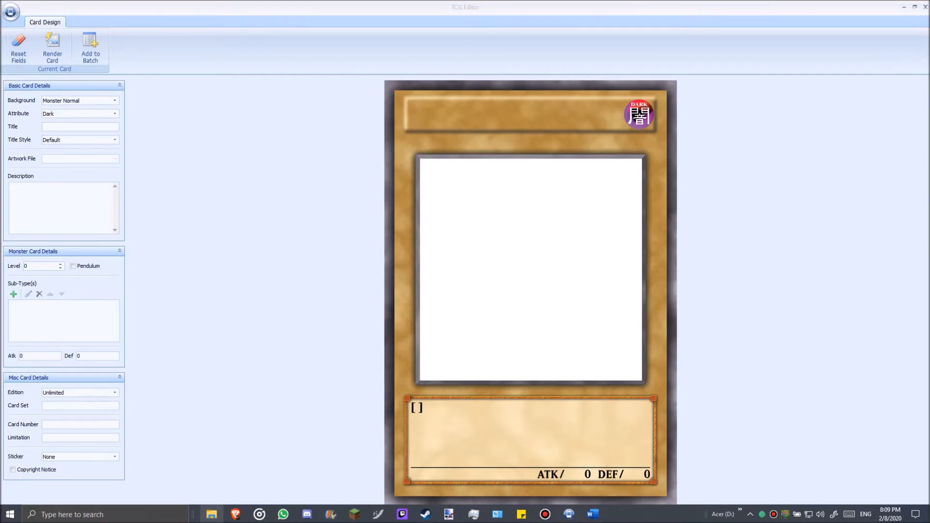
{"action": "right_click", "coordinate": [211, 514]}
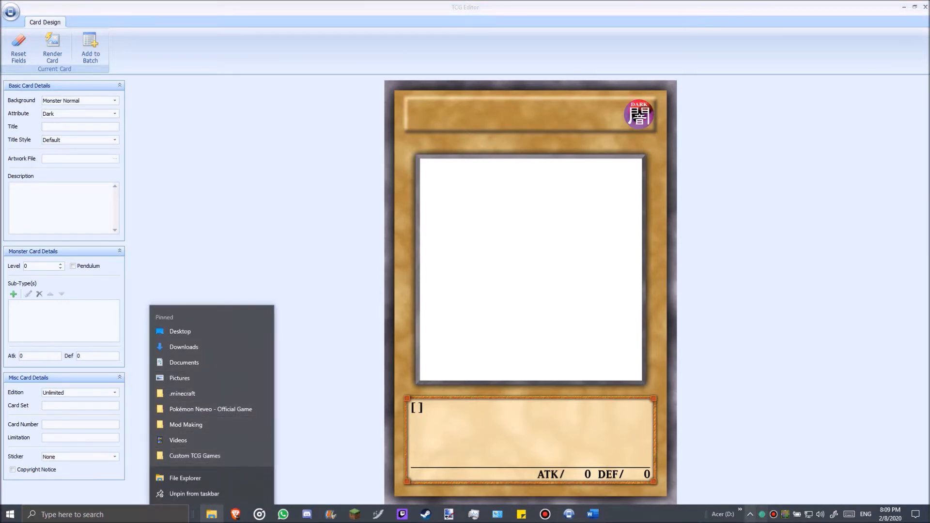
{"action": "left_click", "coordinate": [740, 510]}
{"action": "mouse_move", "coordinate": [705, 441]}
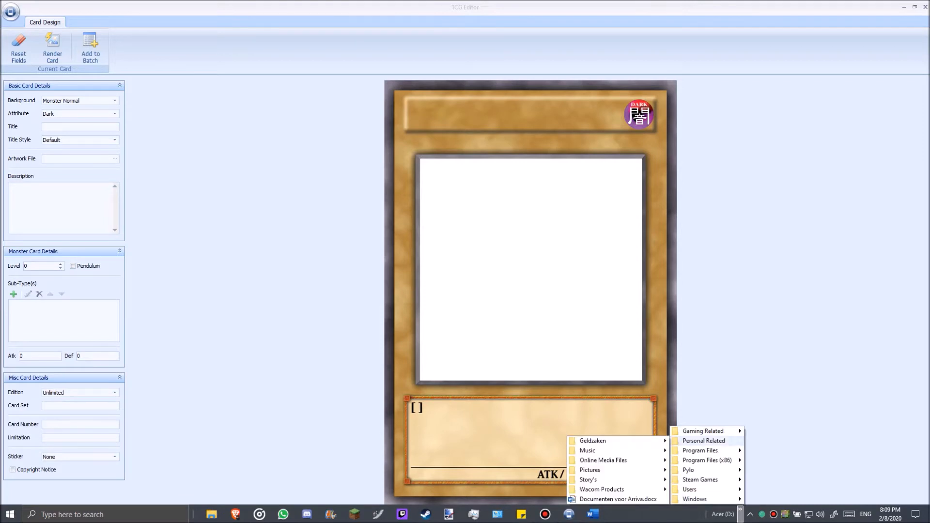
{"action": "mouse_move", "coordinate": [590, 469]}
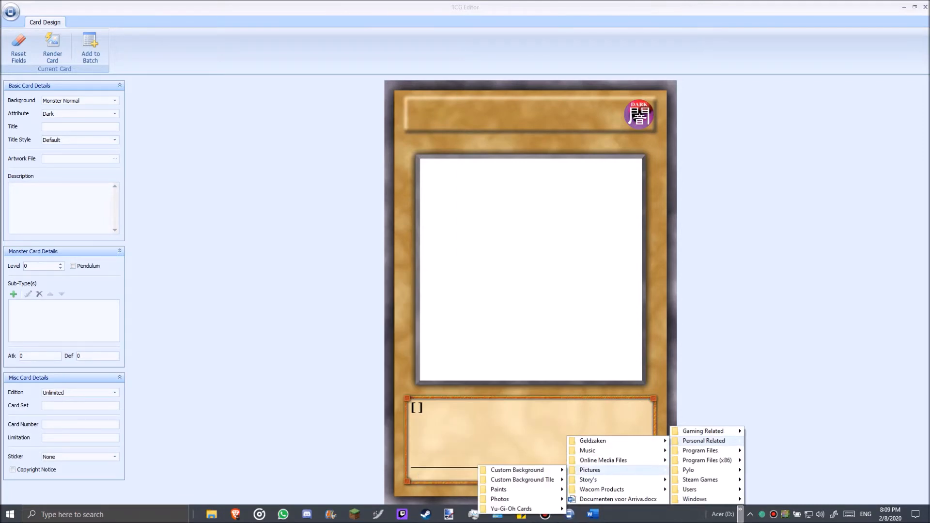
{"action": "mouse_move", "coordinate": [513, 508]}
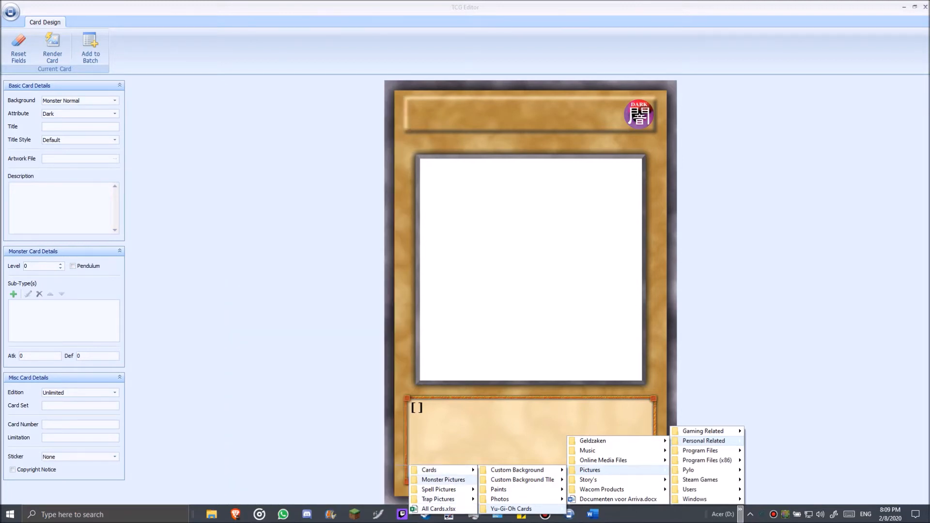
{"action": "right_click", "coordinate": [443, 471]}
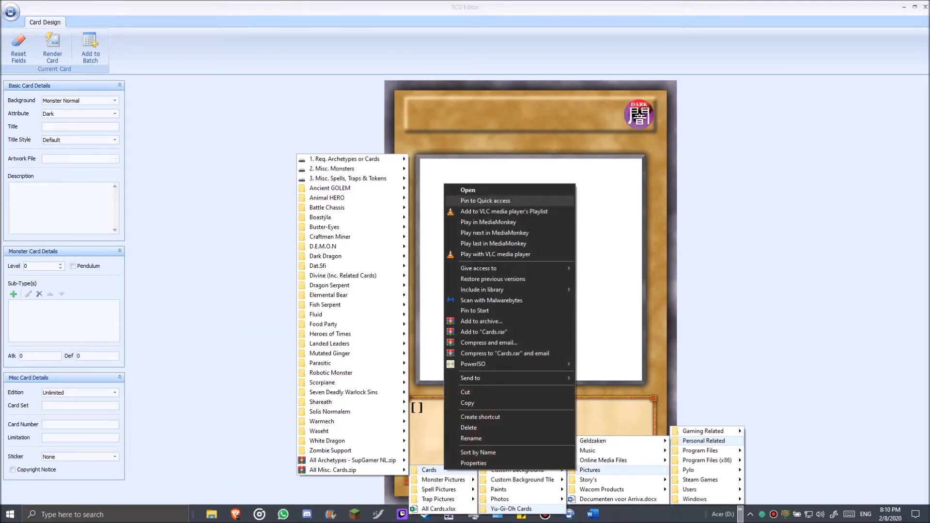
{"action": "left_click", "coordinate": [477, 190]}
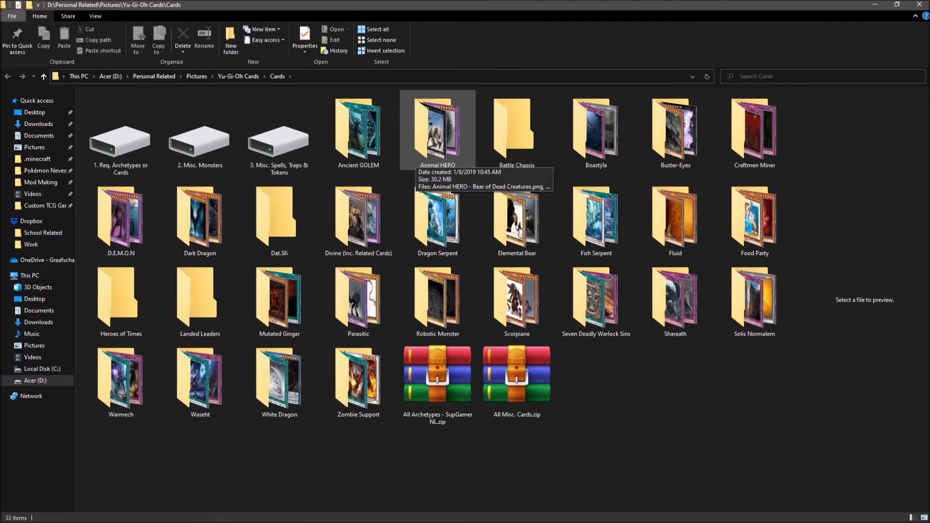
Step: Look over the archetype folders in Cards, view the contents of "1. Req. Archetypes or Cards" and return to Cards
{"action": "left_click", "coordinate": [775, 312]}
{"action": "left_click_drag", "start_coordinate": [790, 316], "coordinate": [80, 93]}
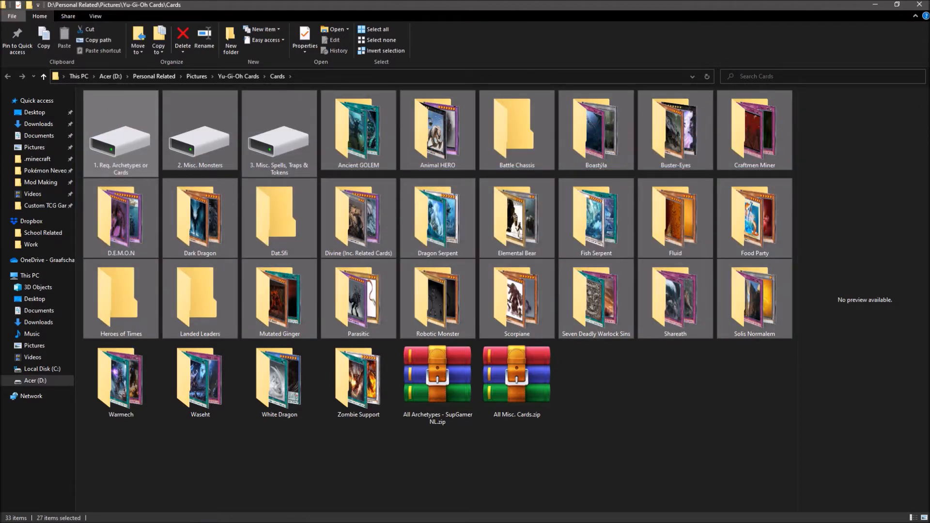
{"action": "left_click", "coordinate": [279, 138]}
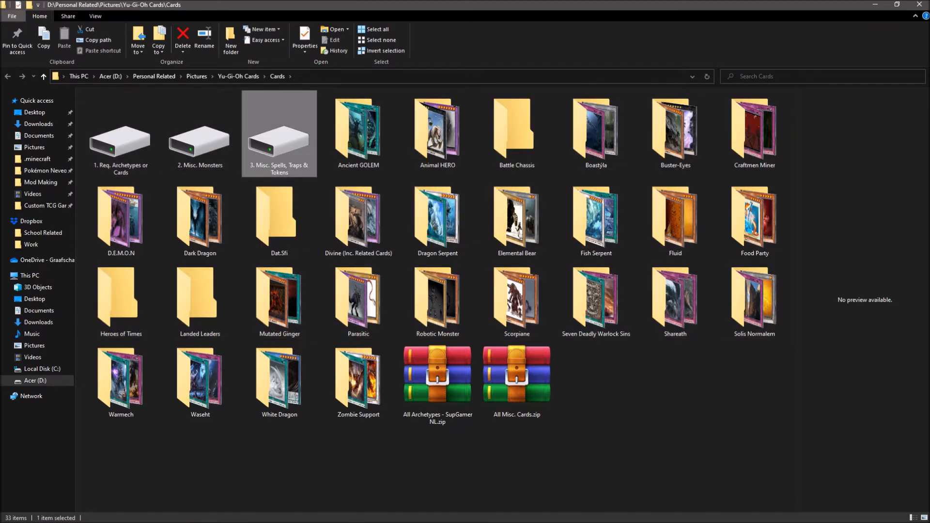
{"action": "left_click", "coordinate": [200, 138]}
{"action": "left_click", "coordinate": [279, 138]}
{"action": "left_click", "coordinate": [200, 138]}
{"action": "left_click", "coordinate": [120, 140]}
{"action": "double_click", "coordinate": [121, 140]}
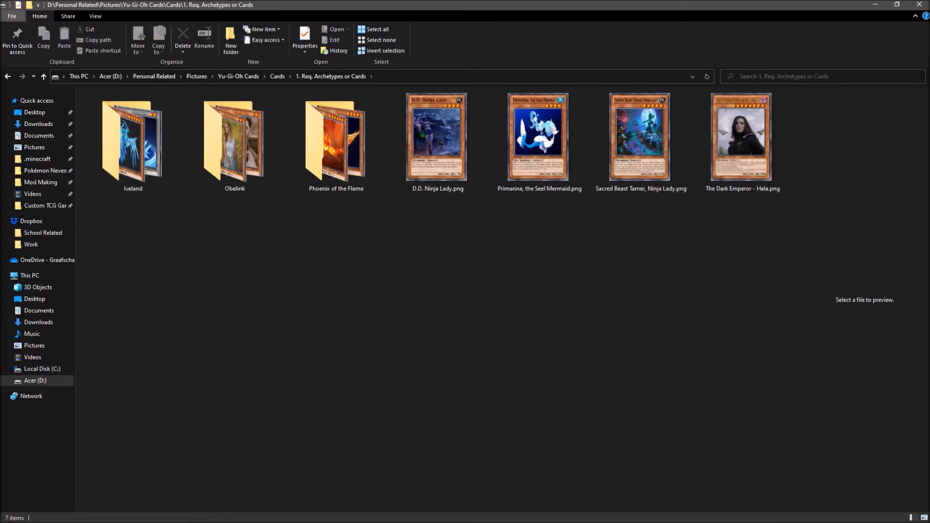
{"action": "key", "text": "alt+Left"}
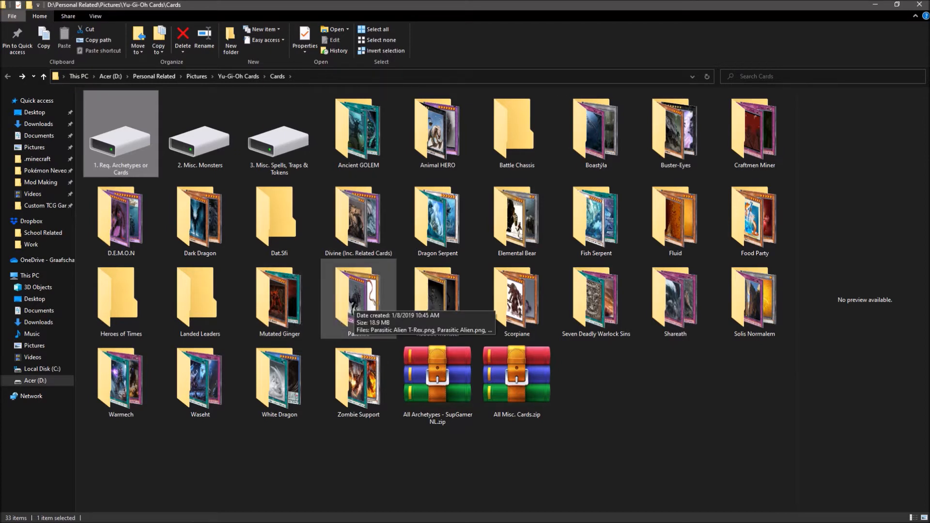
Step: Open the Dragon Serpent folder and preview the card "Dragon Serpent, Bringer of Doom #2.png"
{"action": "double_click", "coordinate": [437, 220]}
{"action": "left_click_drag", "start_coordinate": [103, 252], "coordinate": [703, 89]}
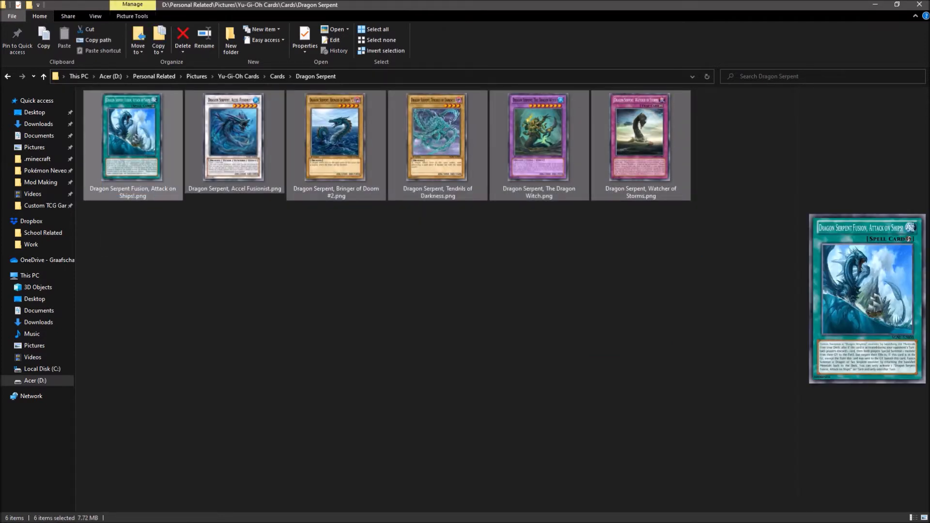
{"action": "left_click", "coordinate": [704, 145]}
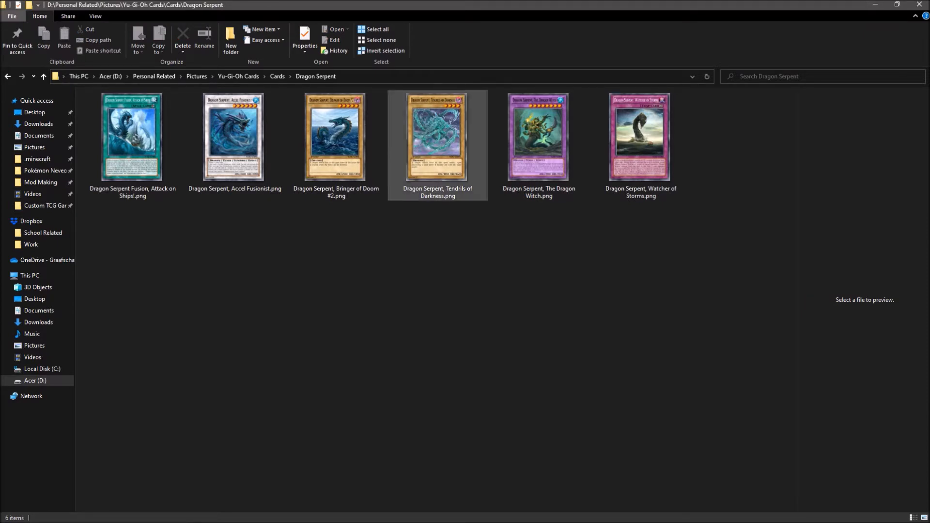
{"action": "left_click", "coordinate": [437, 146]}
{"action": "left_click", "coordinate": [337, 146]}
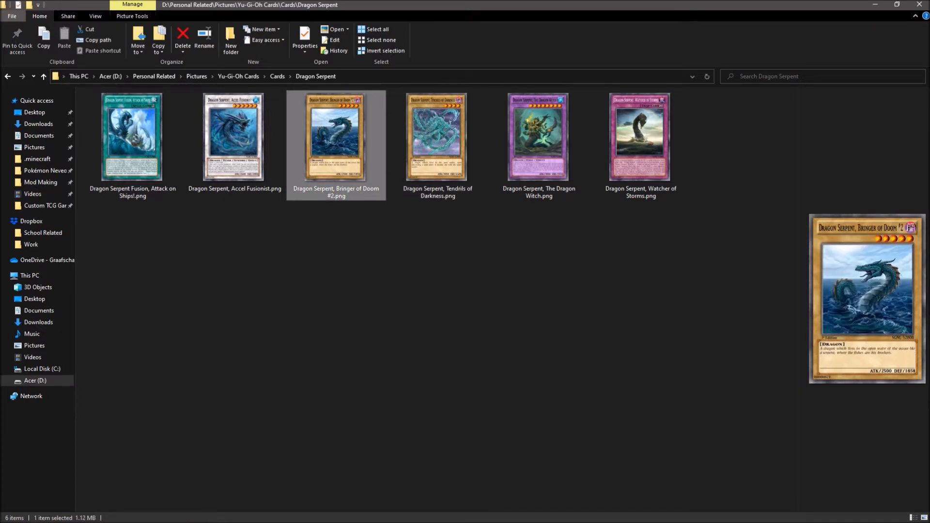
Step: Switch back to TCG Editor and choose Monster Normal as the card background
{"action": "left_click", "coordinate": [876, 4]}
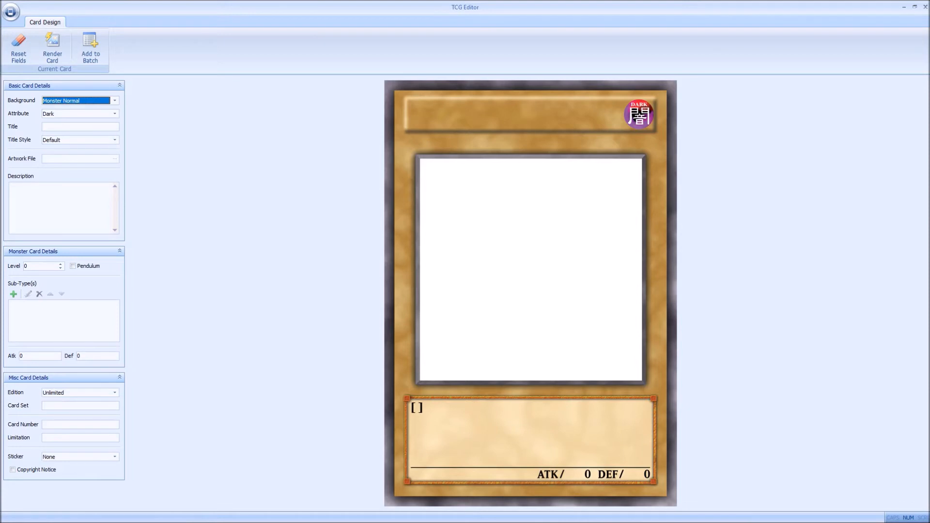
{"action": "left_click", "coordinate": [115, 101]}
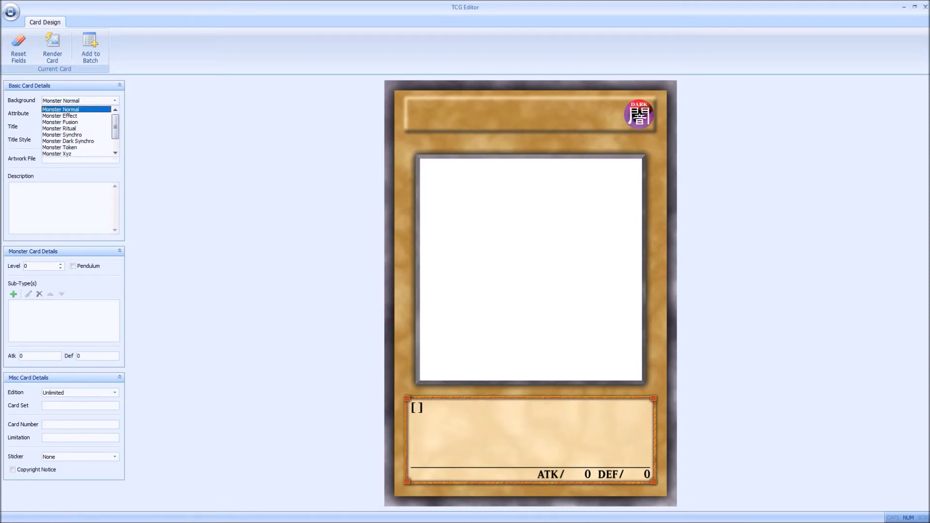
{"action": "left_click", "coordinate": [77, 109]}
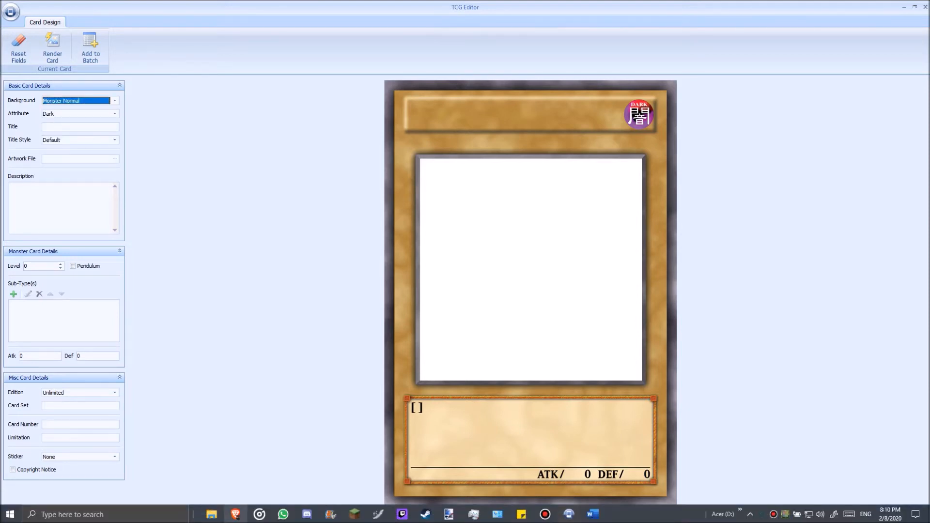
Step: Return to File Explorer, highlight the three cards from Bringer of Doom #2 to The Dragon Witch, and go back to Cards
{"action": "left_click", "coordinate": [212, 517]}
{"action": "left_click_drag", "start_coordinate": [331, 257], "coordinate": [589, 92]}
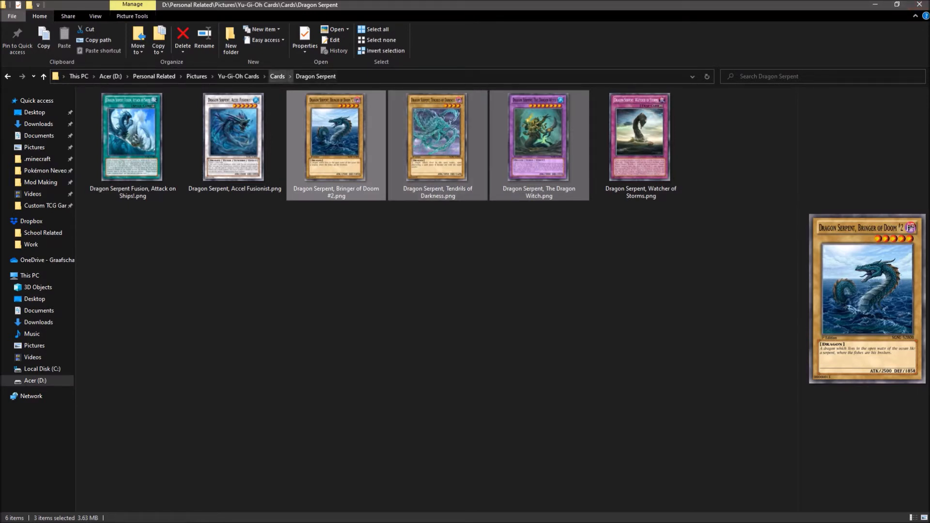
{"action": "left_click", "coordinate": [277, 76]}
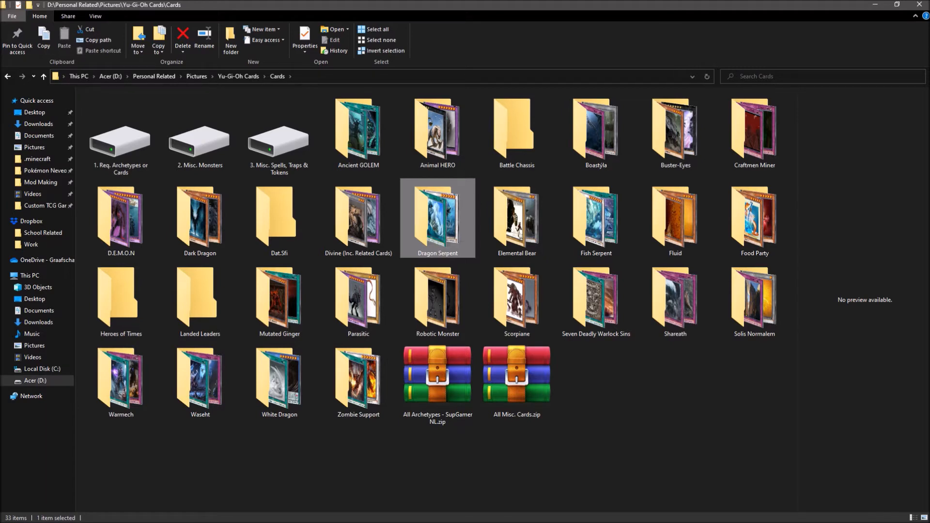
Step: Launch Sticky Notes, open the "Mijn Yu-Gi-Oh! custom cards project" note, close the notes list and move the note aside
{"action": "key", "text": "super"}
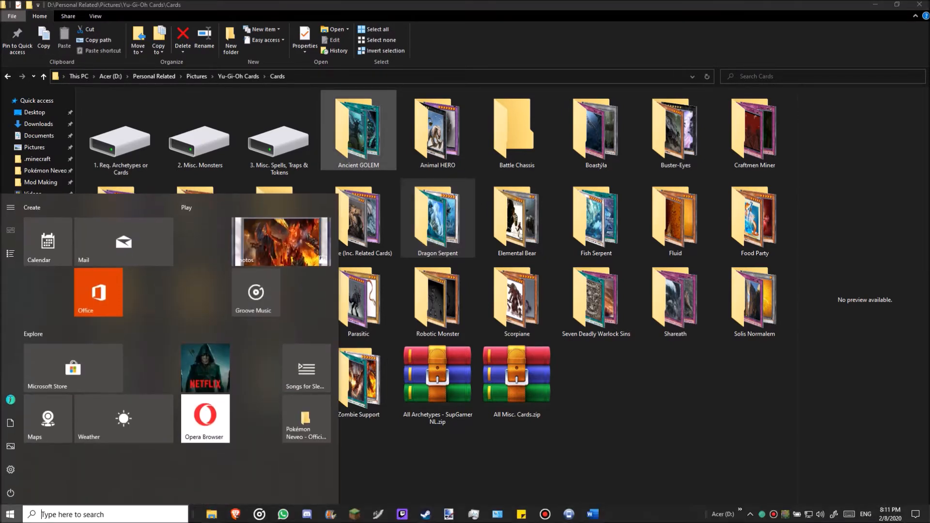
{"action": "type", "text": "notes"}
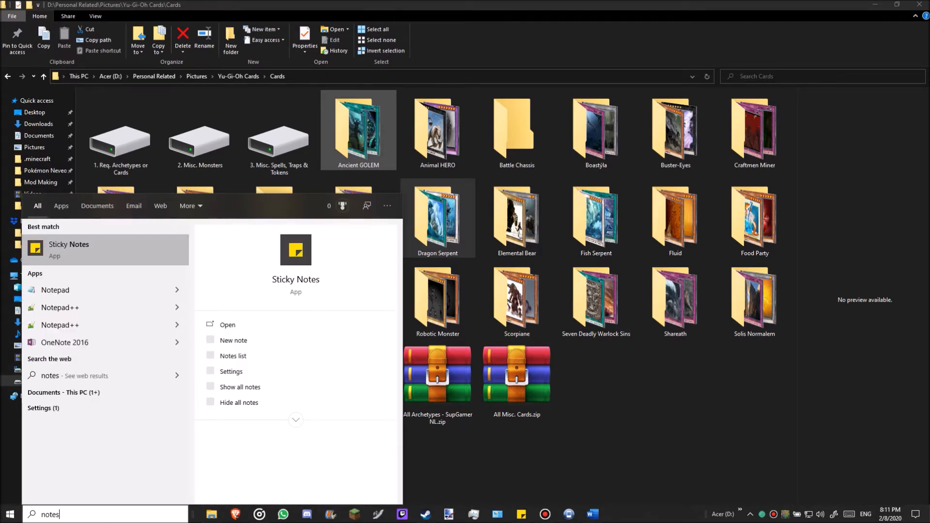
{"action": "key", "text": "Return"}
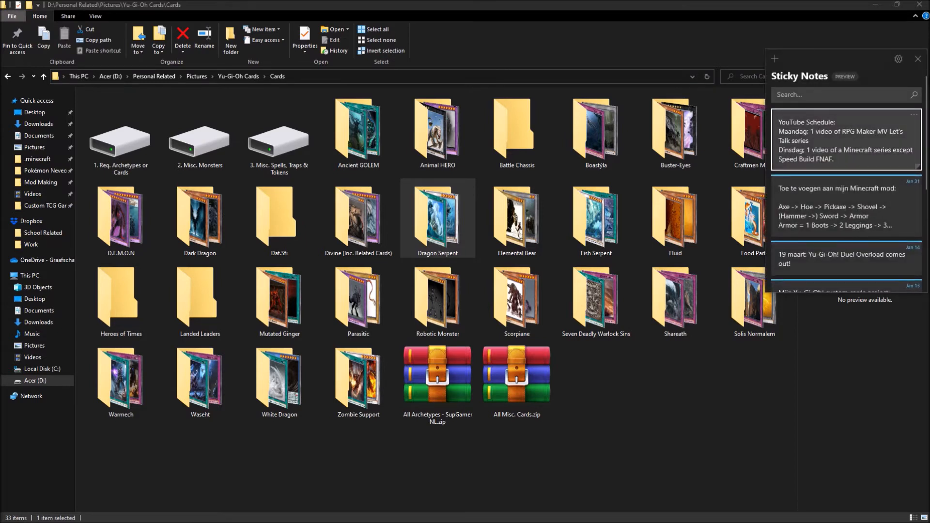
{"action": "left_click_drag", "start_coordinate": [837, 59], "coordinate": [827, 34]}
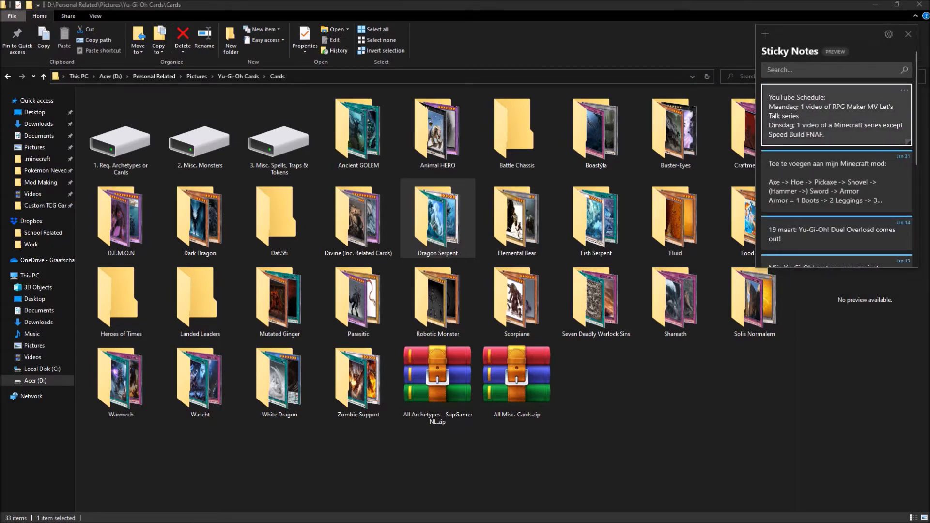
{"action": "scroll", "coordinate": [837, 146], "scroll_direction": "down", "scroll_amount": 5}
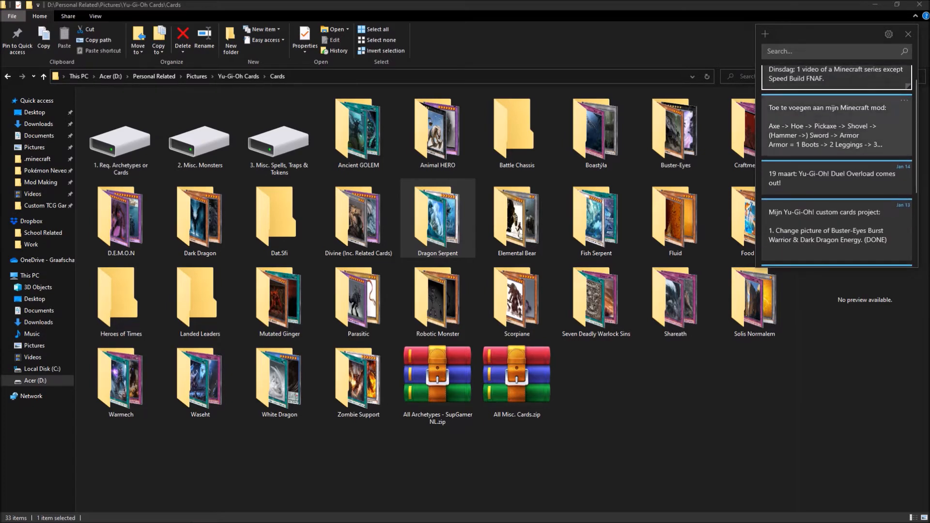
{"action": "double_click", "coordinate": [837, 174]}
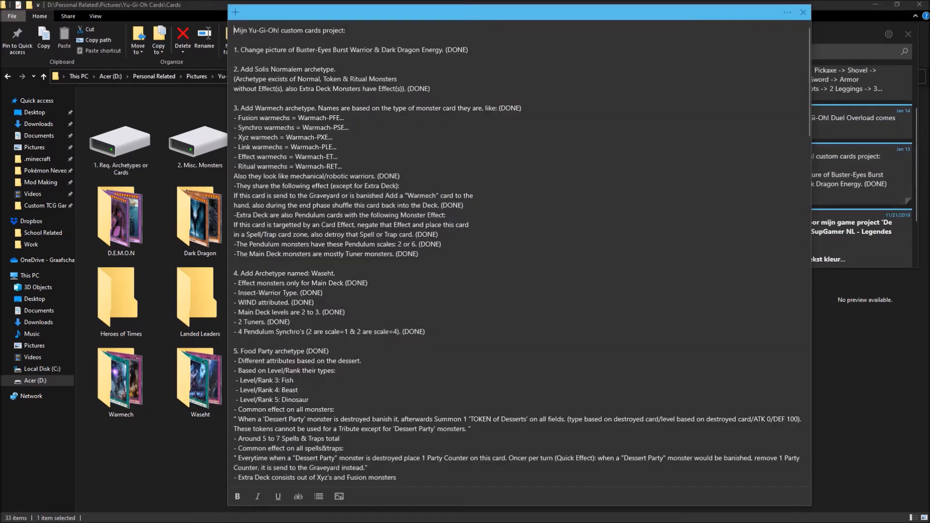
{"action": "left_click", "coordinate": [908, 34]}
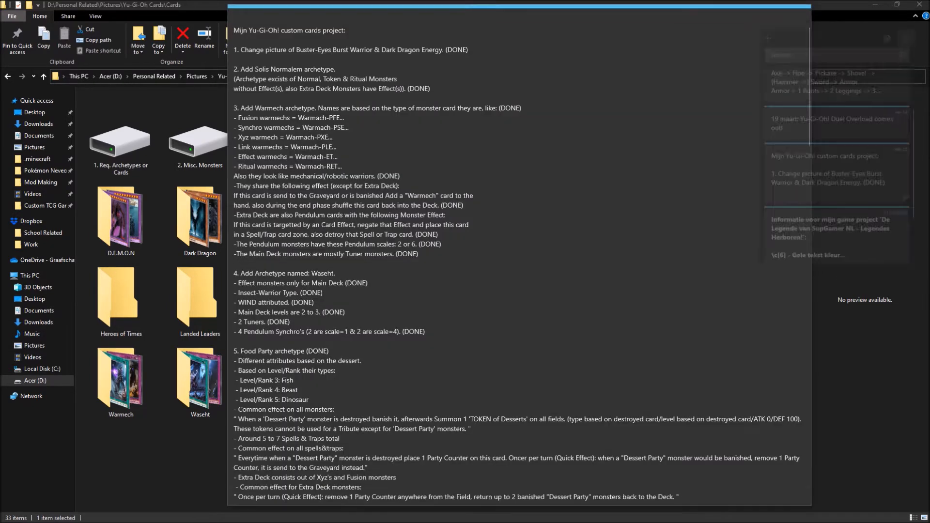
{"action": "left_click_drag", "start_coordinate": [630, 12], "coordinate": [739, 13]}
Step: Read through the numbered archetype plans in the custom cards project note, including the Dragon Serpent and Fish Serpent support section
{"action": "scroll", "coordinate": [629, 256], "scroll_direction": "down", "scroll_amount": 4}
{"action": "scroll", "coordinate": [628, 257], "scroll_direction": "down", "scroll_amount": 4}
{"action": "scroll", "coordinate": [628, 257], "scroll_direction": "up", "scroll_amount": 8}
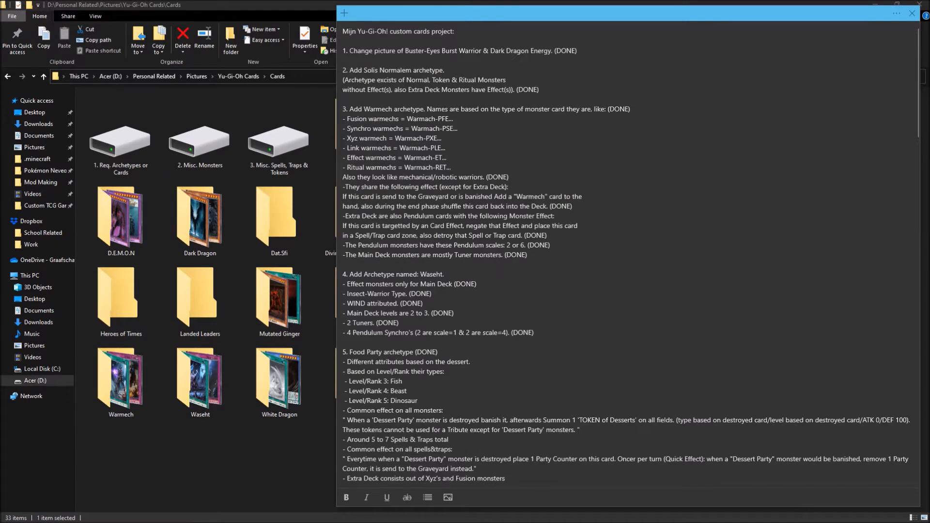
{"action": "scroll", "coordinate": [629, 257], "scroll_direction": "down", "scroll_amount": 20}
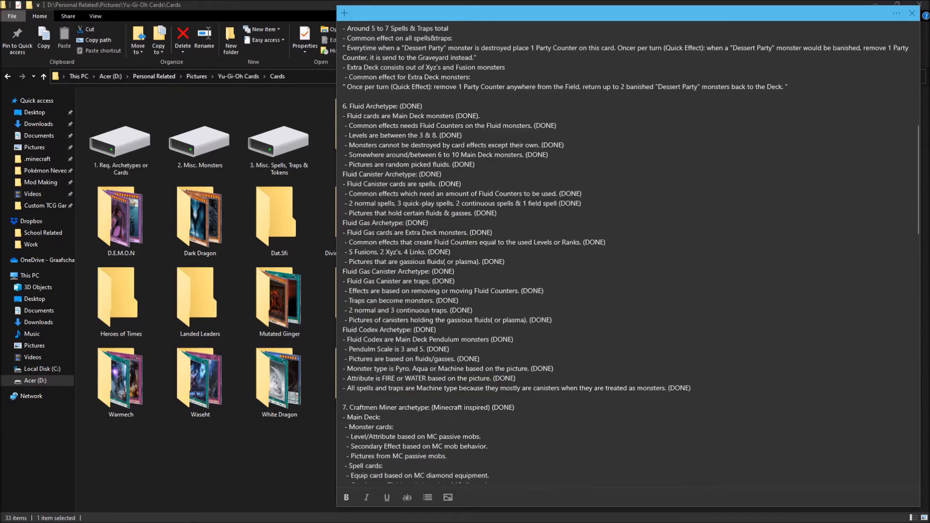
{"action": "scroll", "coordinate": [629, 257], "scroll_direction": "down", "scroll_amount": 3}
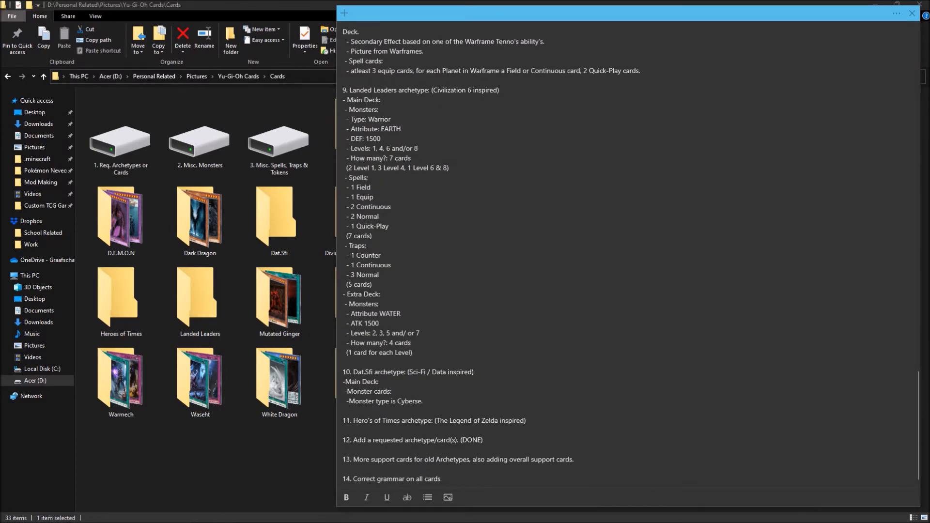
{"action": "scroll", "coordinate": [628, 256], "scroll_direction": "up", "scroll_amount": 4}
{"action": "scroll", "coordinate": [628, 256], "scroll_direction": "up", "scroll_amount": 4}
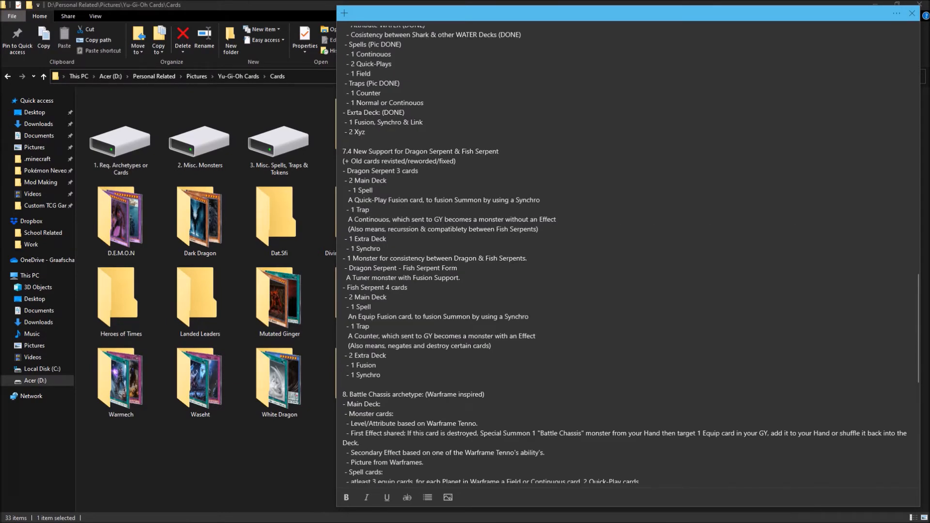
Step: Highlight the 7.4 Dragon Serpent & Fish Serpent support heading and its old cards remark, then close the project note
{"action": "left_click_drag", "start_coordinate": [362, 151], "coordinate": [503, 152]}
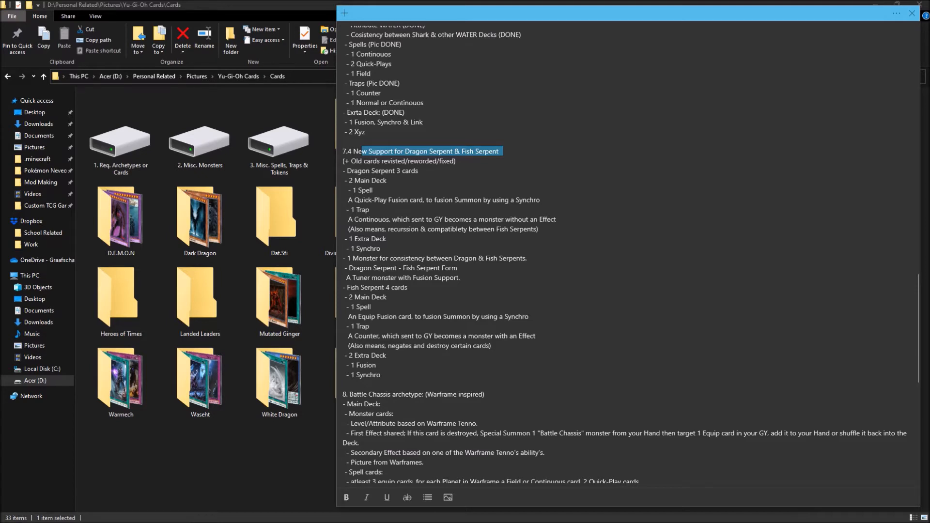
{"action": "left_click_drag", "start_coordinate": [351, 161], "coordinate": [456, 161]}
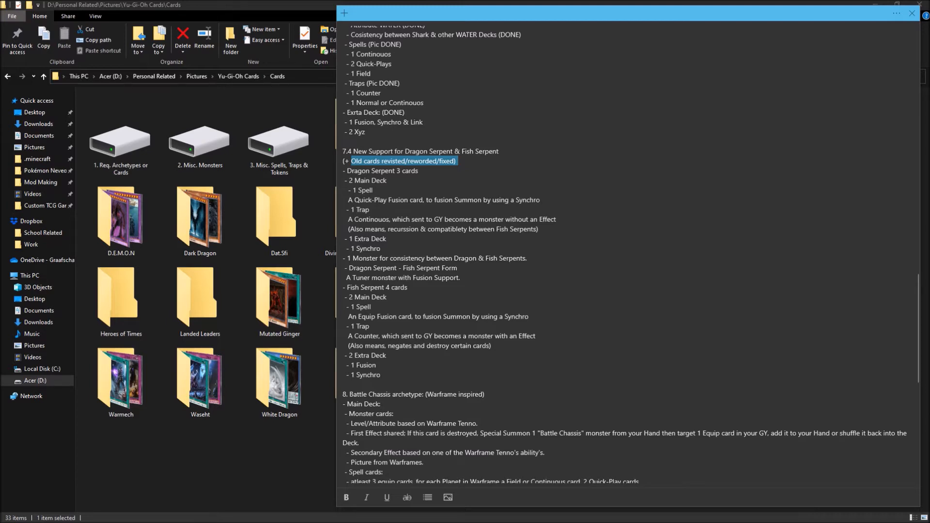
{"action": "left_click", "coordinate": [365, 180]}
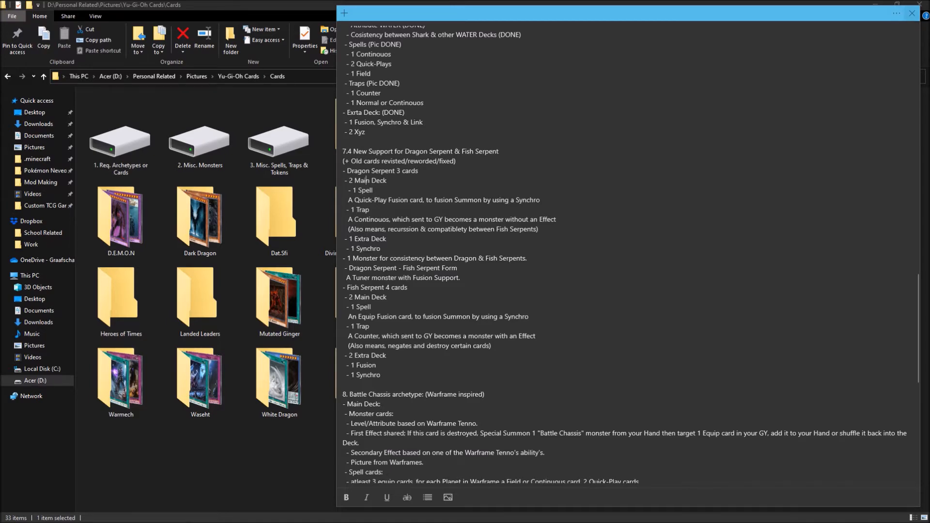
{"action": "left_click", "coordinate": [912, 13]}
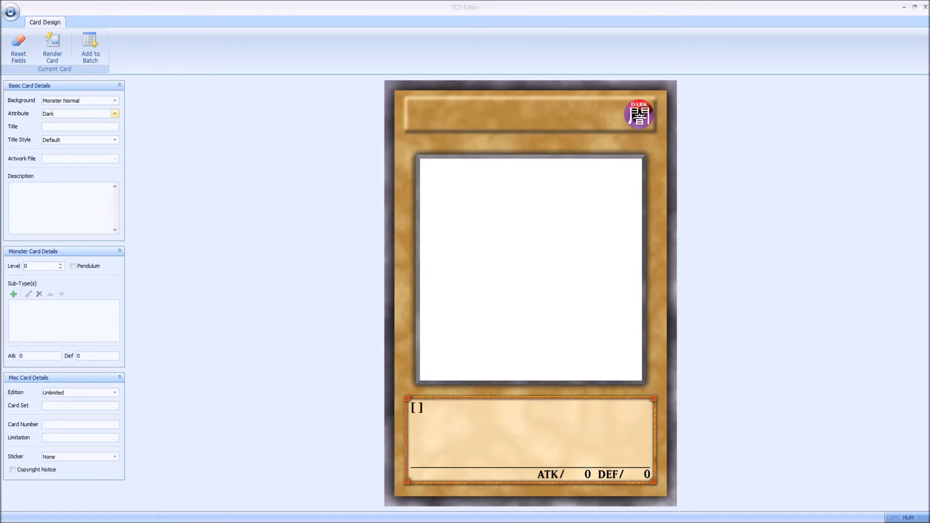
Step: Set the card's attribute to Water and keep the title style at Default
{"action": "left_click", "coordinate": [114, 113]}
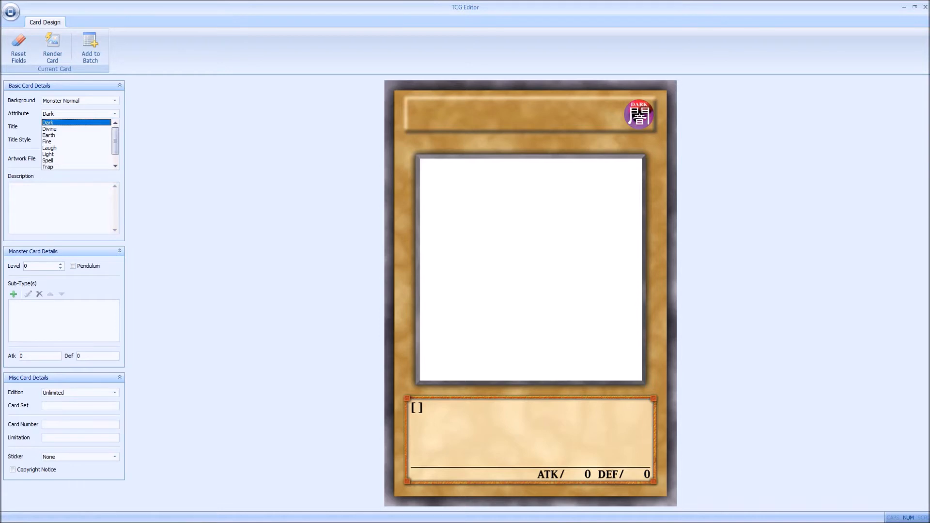
{"action": "scroll", "coordinate": [77, 141], "scroll_direction": "down", "scroll_amount": 2}
{"action": "left_click", "coordinate": [77, 161]}
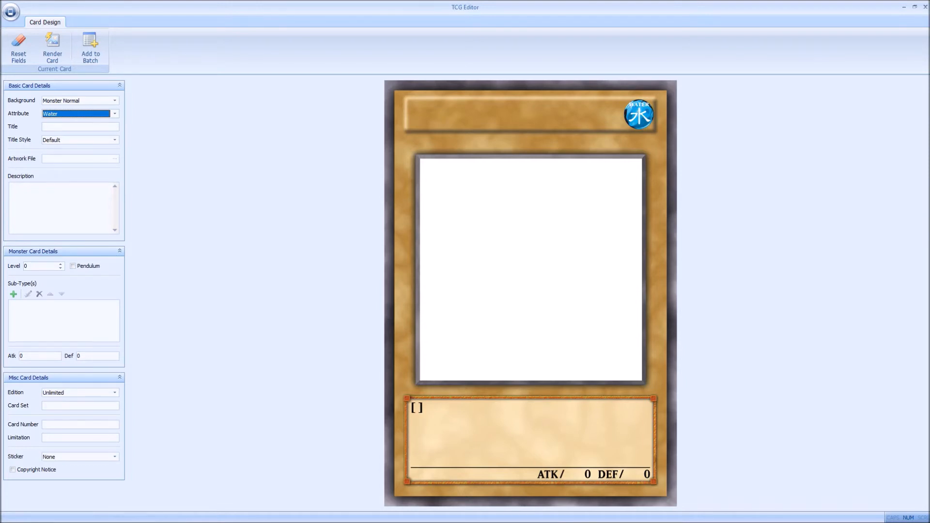
{"action": "left_click", "coordinate": [78, 127]}
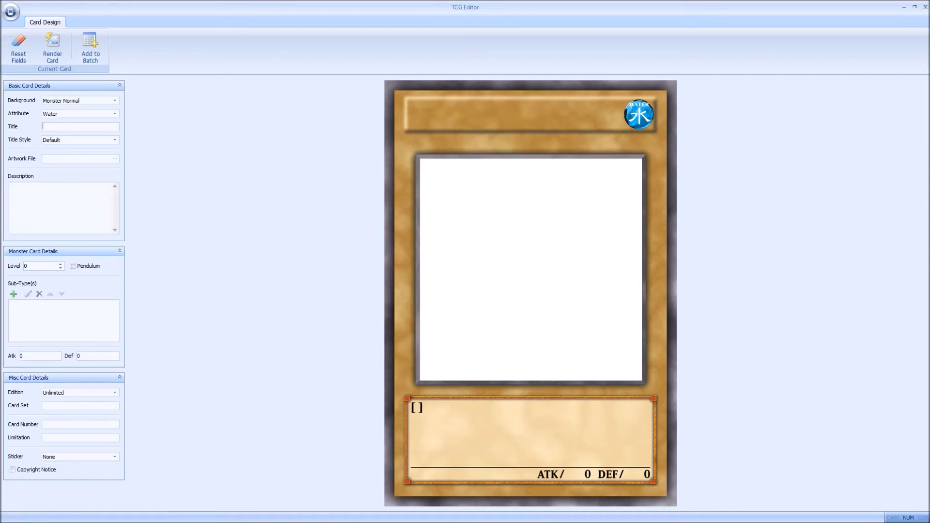
{"action": "left_click", "coordinate": [114, 140]}
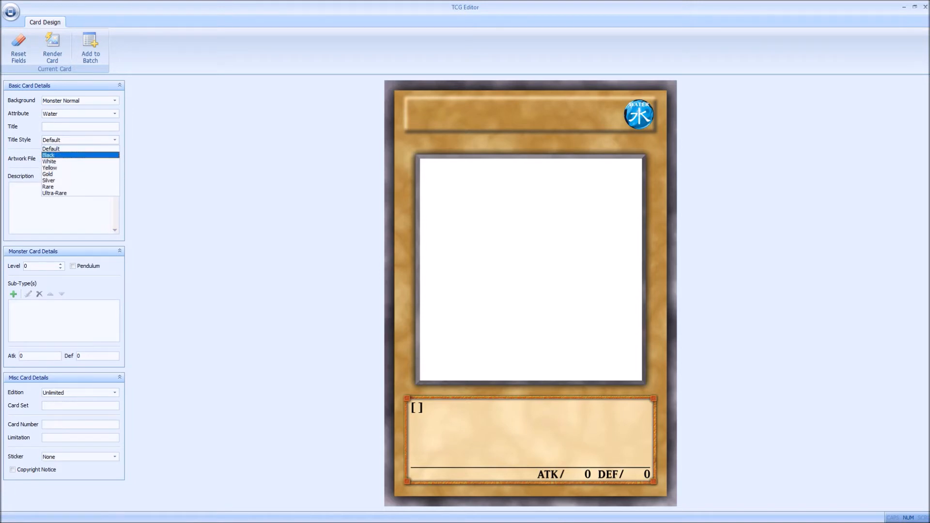
{"action": "left_click", "coordinate": [80, 149]}
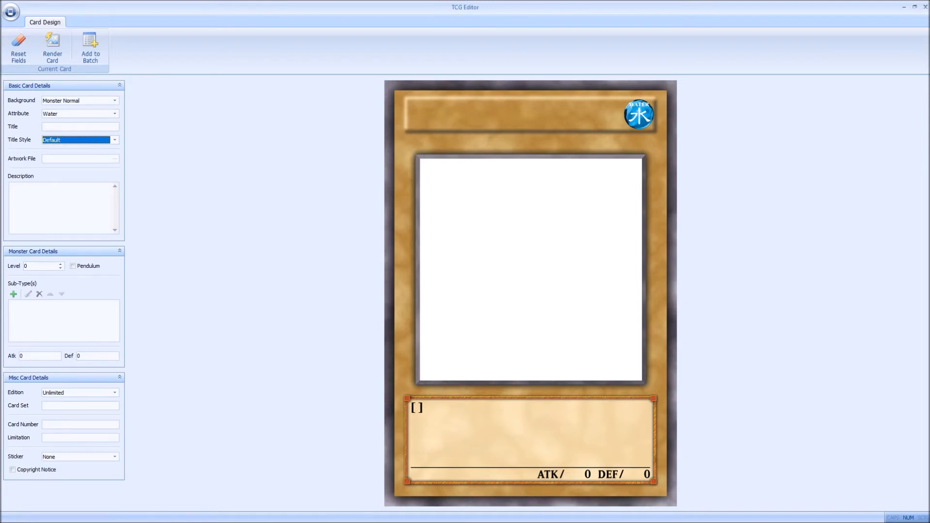
Step: Switch to the web browser and search Google Images for "dragon serpent monster"
{"action": "left_click", "coordinate": [236, 517]}
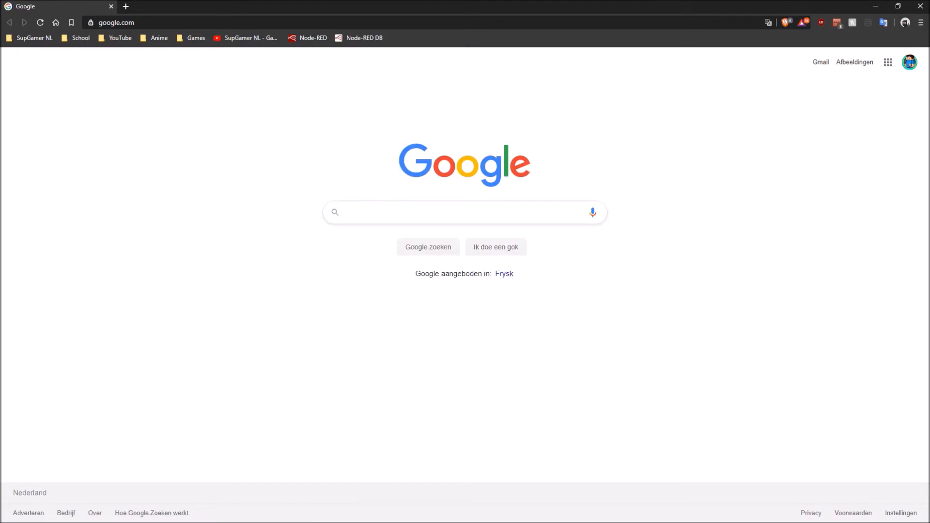
{"action": "type", "text": "dragon se"}
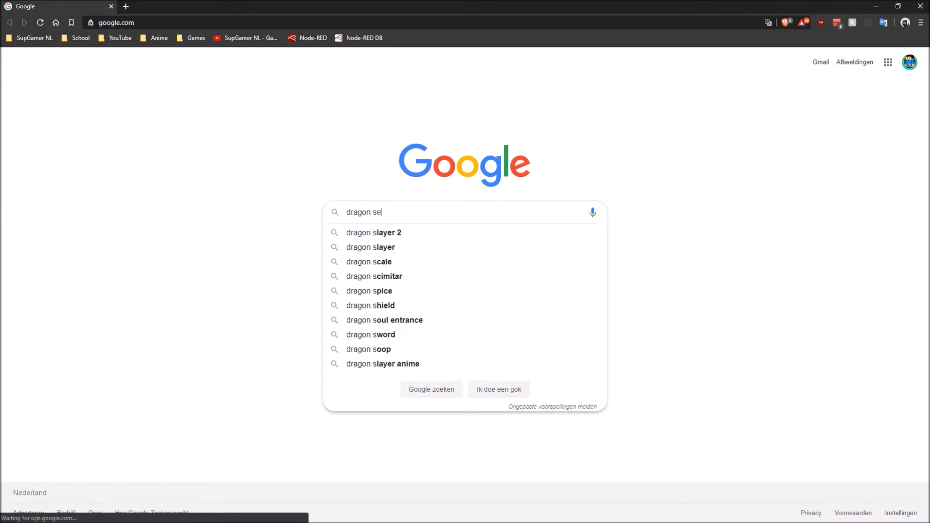
{"action": "type", "text": "rpent m"}
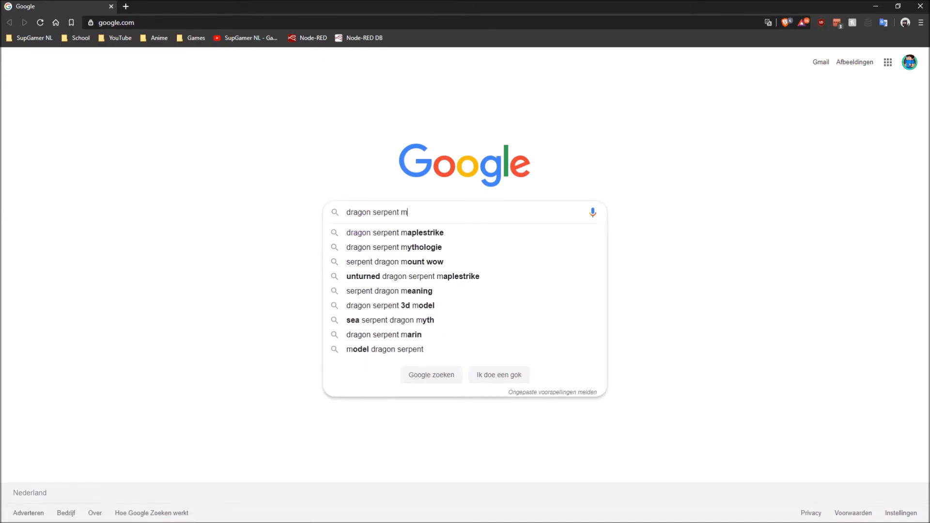
{"action": "type", "text": "onster"}
{"action": "key", "text": "Return"}
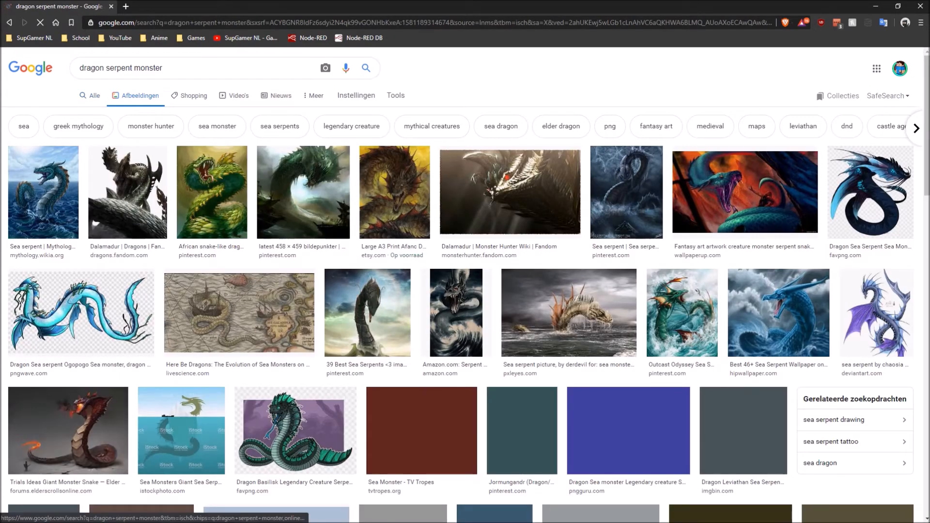
Step: Look through the image results, preview the blue "Sea Serpents - Mythical Creatures" artwork twice, and close the preview
{"action": "scroll", "coordinate": [339, 223], "scroll_direction": "down", "scroll_amount": 2}
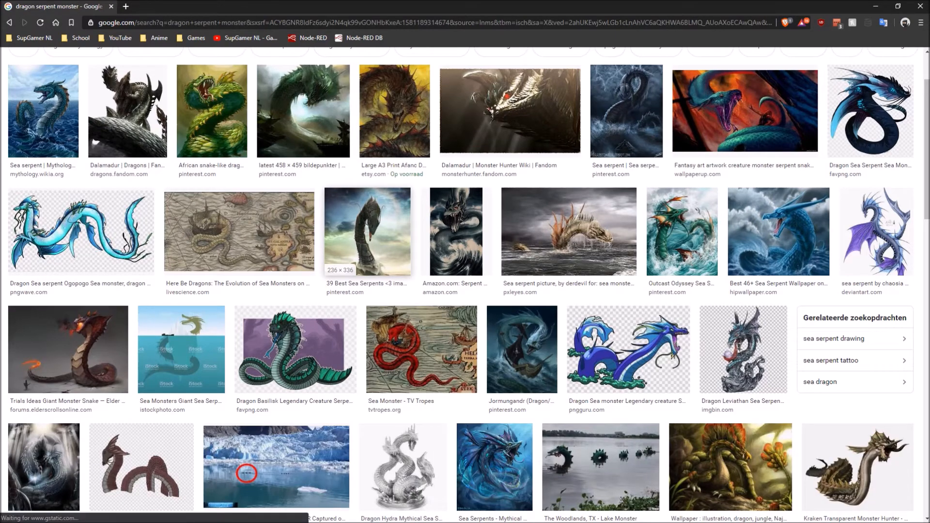
{"action": "scroll", "coordinate": [367, 232], "scroll_direction": "down", "scroll_amount": 4}
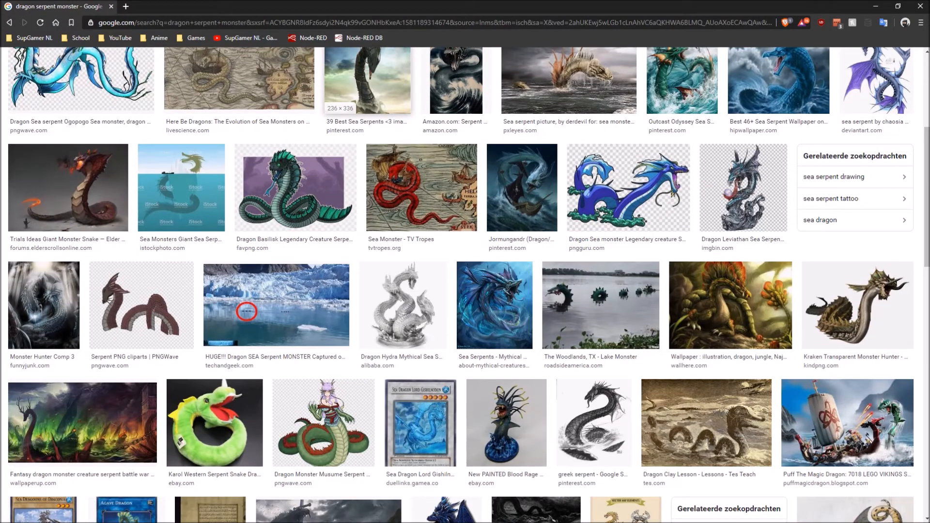
{"action": "scroll", "coordinate": [296, 189], "scroll_direction": "down", "scroll_amount": 2}
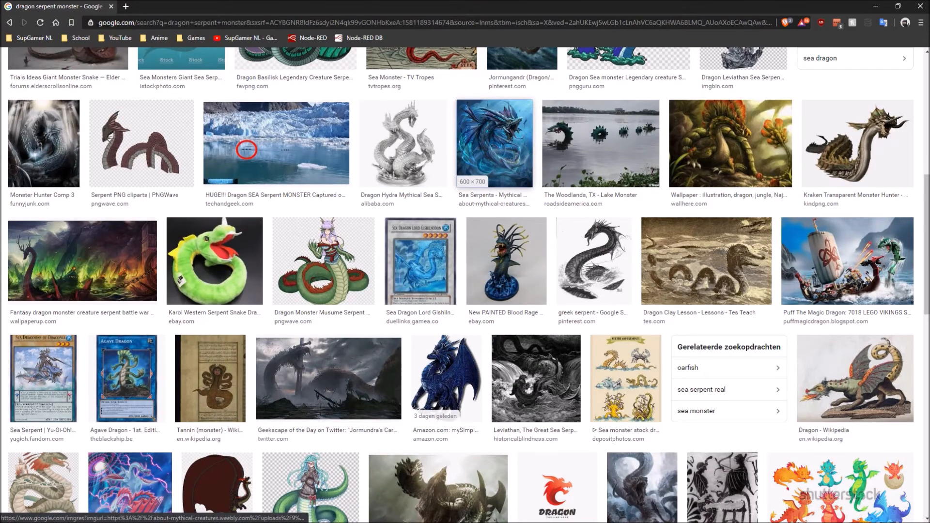
{"action": "left_click", "coordinate": [494, 143]}
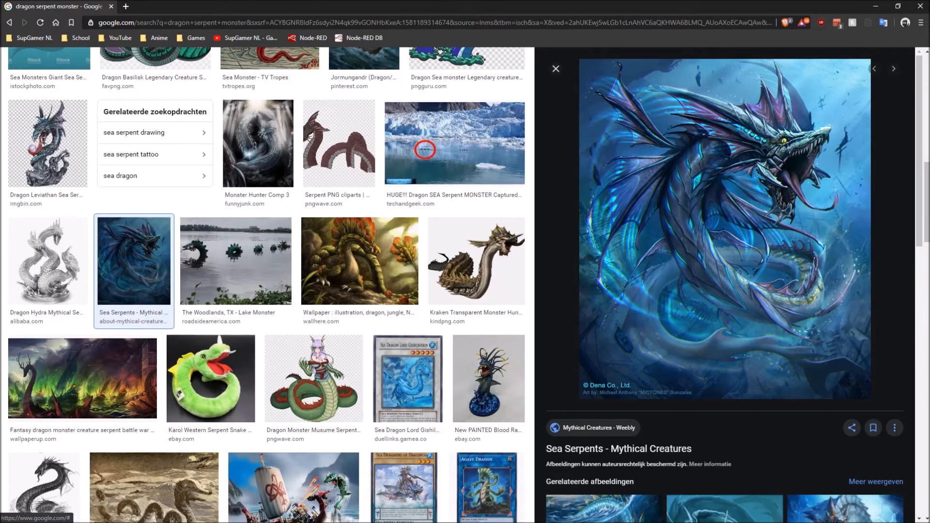
{"action": "left_click", "coordinate": [555, 69]}
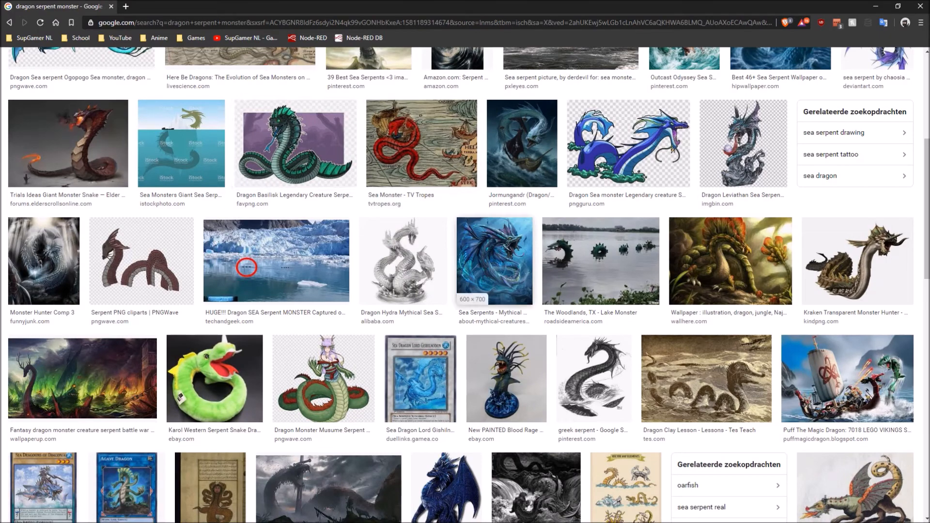
{"action": "left_click", "coordinate": [494, 262]}
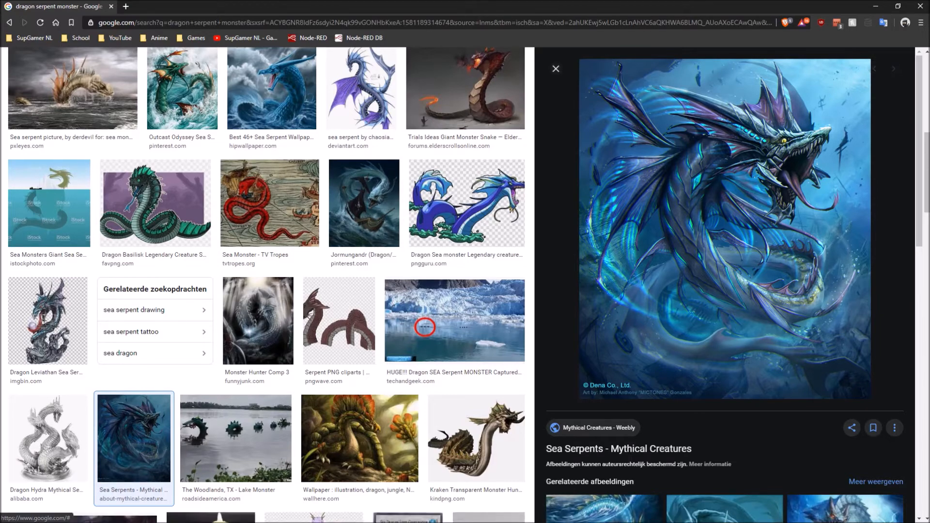
{"action": "left_click", "coordinate": [555, 68]}
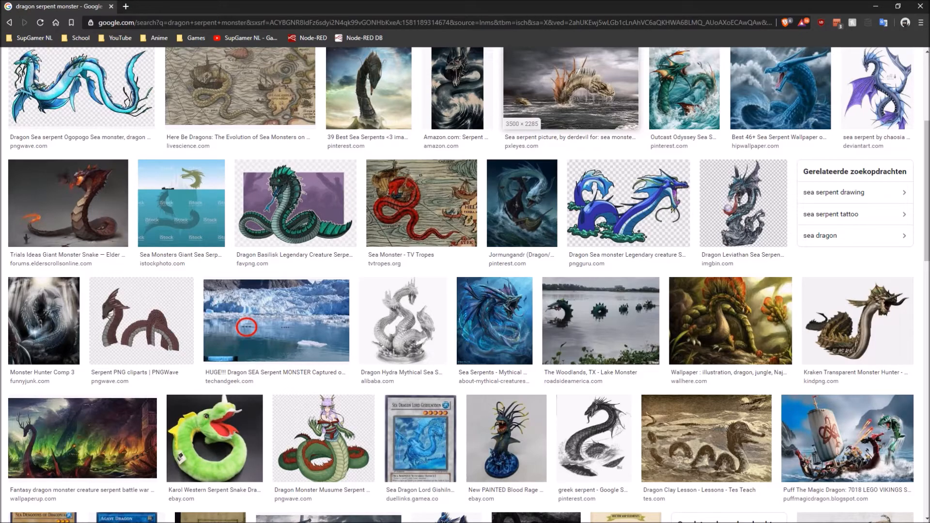
Step: Browse further down the dragon serpent monster image results for other possible card artwork
{"action": "scroll", "coordinate": [445, 310], "scroll_direction": "down", "scroll_amount": 5}
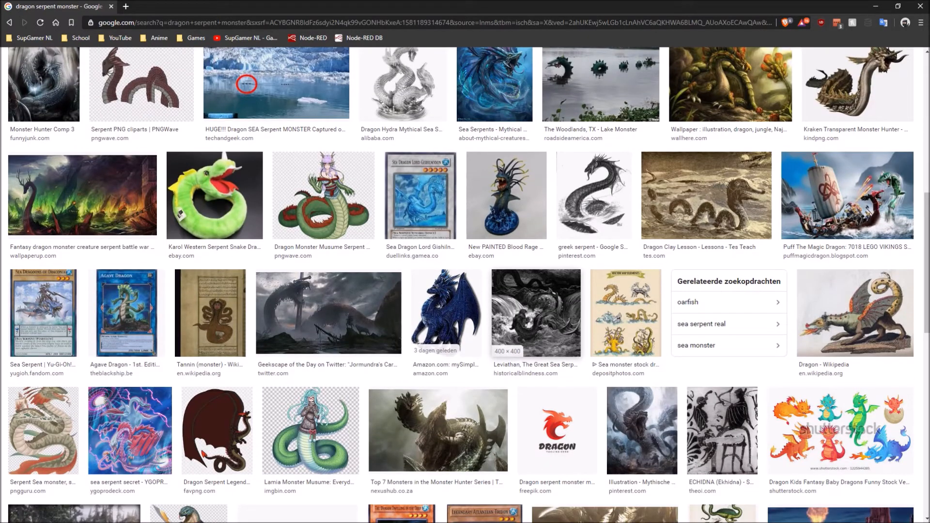
{"action": "scroll", "coordinate": [533, 330], "scroll_direction": "down", "scroll_amount": 10}
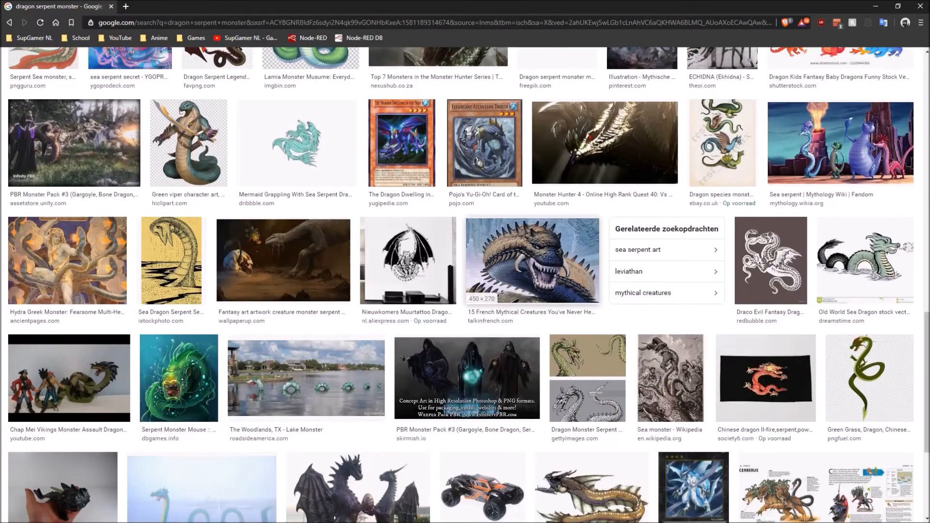
{"action": "scroll", "coordinate": [533, 330], "scroll_direction": "up", "scroll_amount": 2}
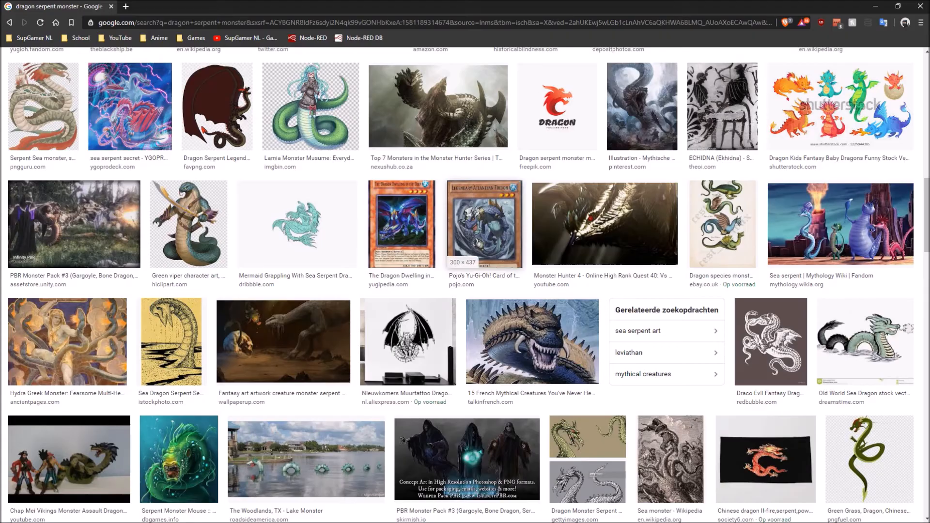
{"action": "scroll", "coordinate": [508, 300], "scroll_direction": "down", "scroll_amount": 1}
{"action": "scroll", "coordinate": [538, 290], "scroll_direction": "down", "scroll_amount": 13}
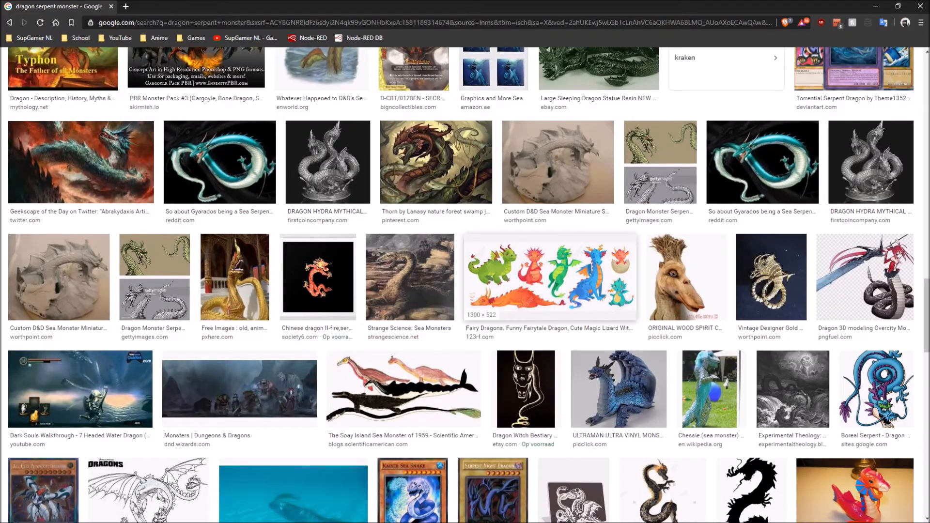
{"action": "scroll", "coordinate": [550, 276], "scroll_direction": "up", "scroll_amount": 17}
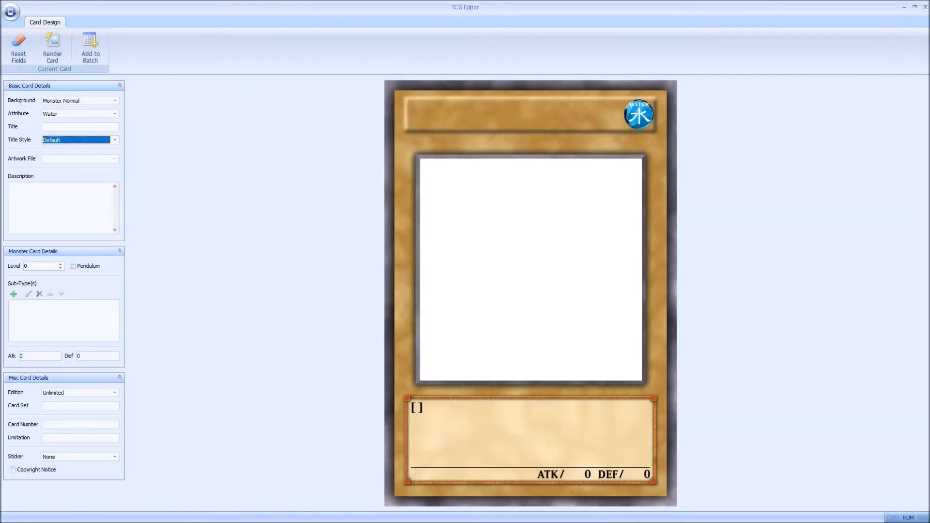
Step: Load "Allogter - Destroyer of Scorpiane.jpg" from the Monster Pictures folder as the card's artwork
{"action": "left_click", "coordinate": [114, 159]}
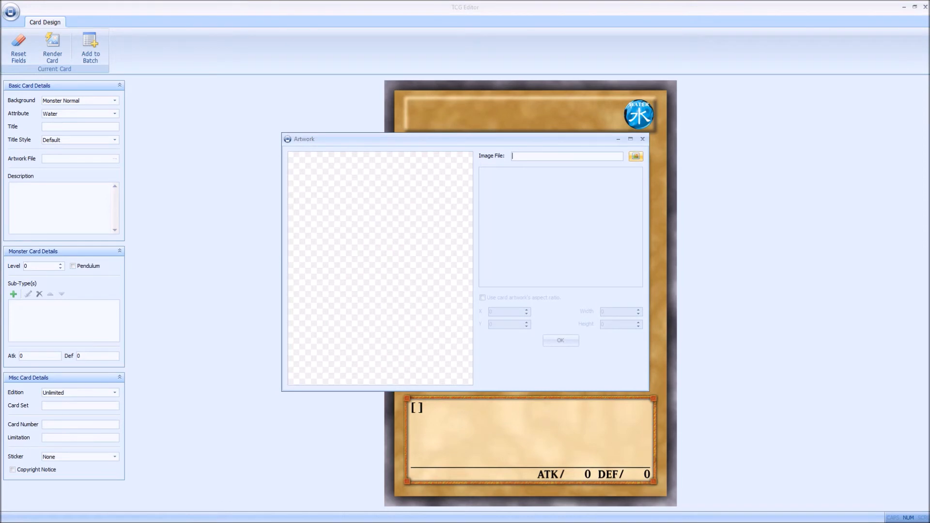
{"action": "left_click", "coordinate": [636, 156]}
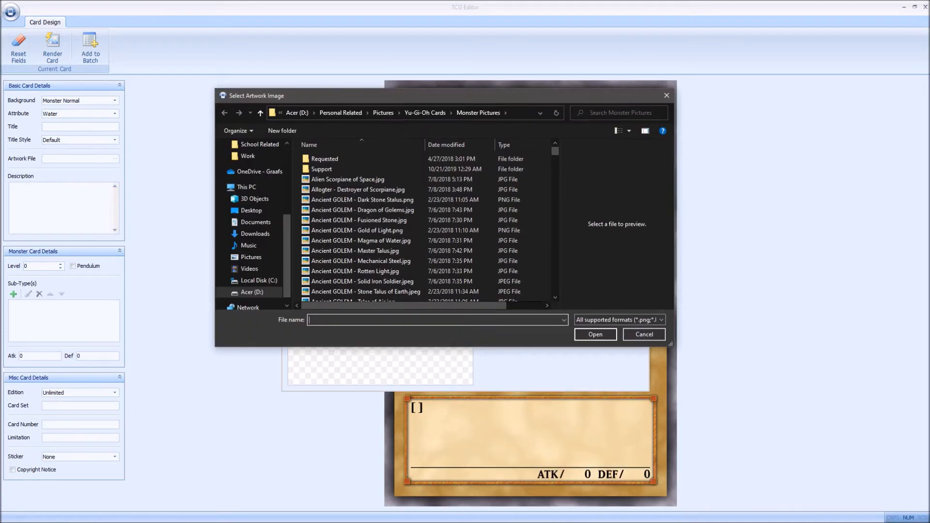
{"action": "left_click_drag", "start_coordinate": [412, 96], "coordinate": [222, 29]}
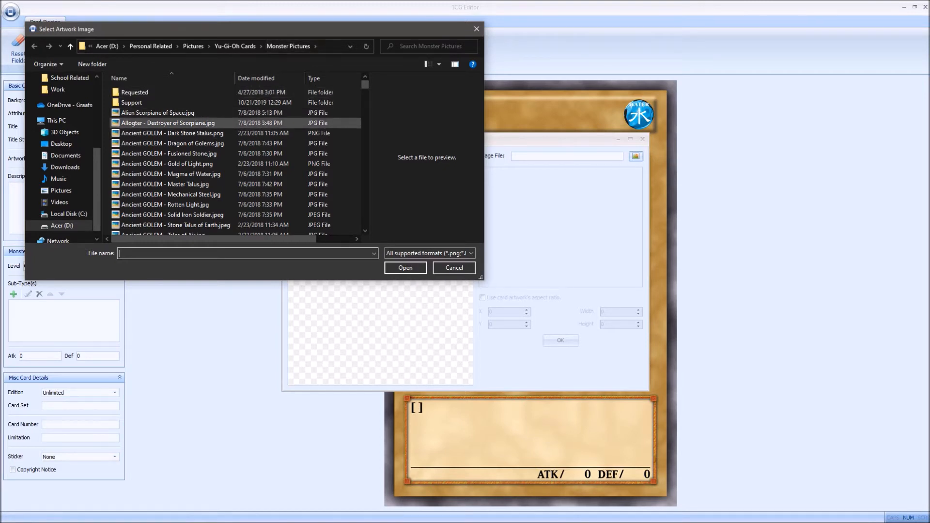
{"action": "left_click", "coordinate": [169, 123]}
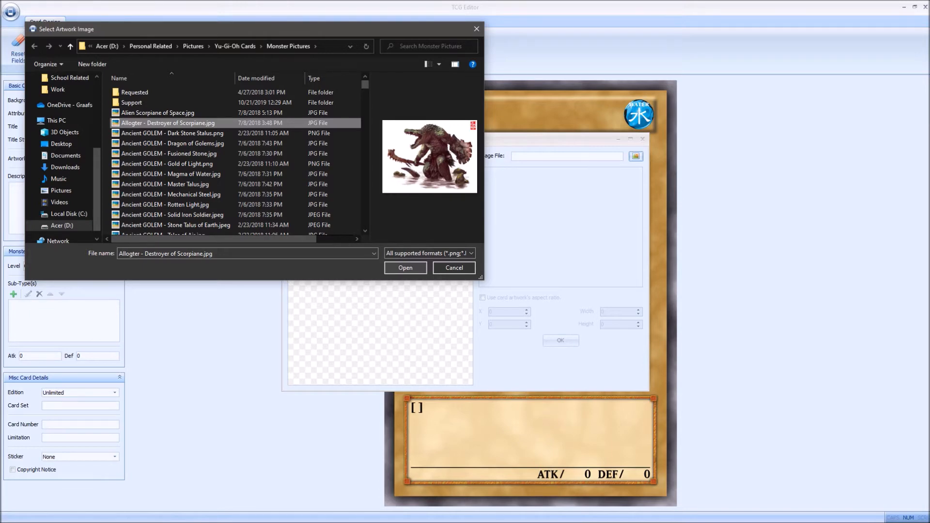
{"action": "key", "text": "Return"}
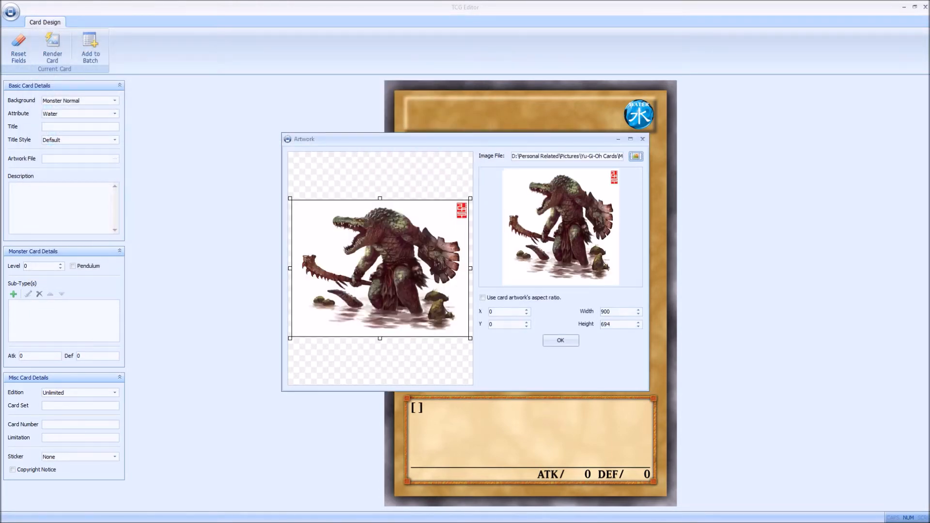
Step: Crop the artwork to X 27, Y 19, width 809 and height 653, and apply it to the card
{"action": "left_click_drag", "start_coordinate": [470, 268], "coordinate": [458, 268]}
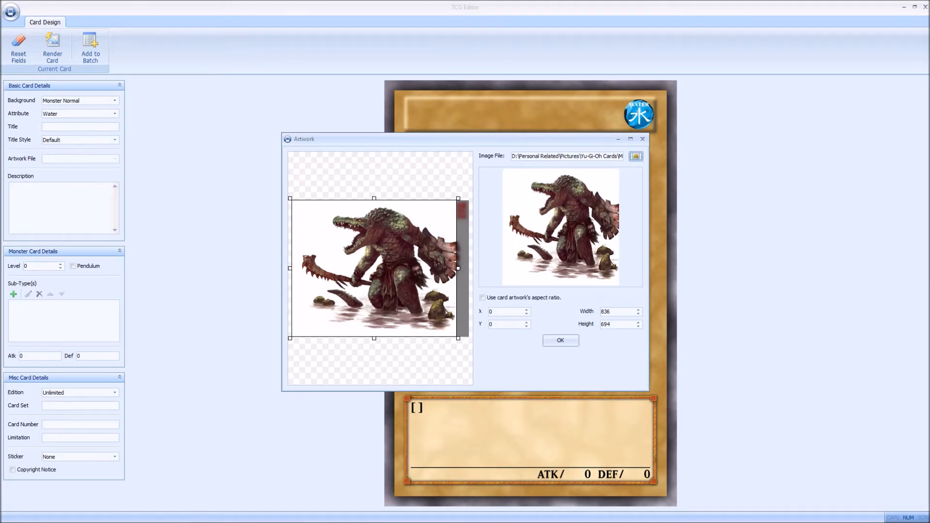
{"action": "left_click_drag", "start_coordinate": [374, 198], "coordinate": [374, 202]}
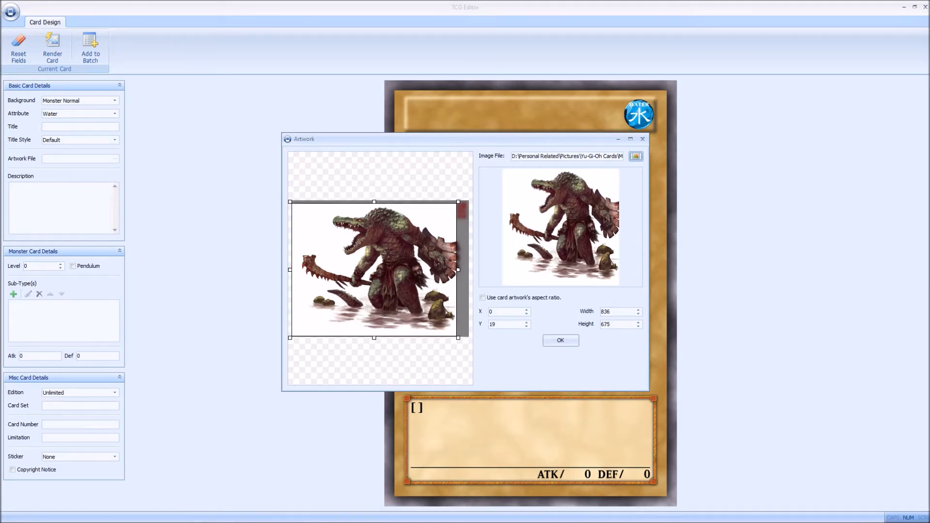
{"action": "left_click_drag", "start_coordinate": [290, 338], "coordinate": [295, 334]}
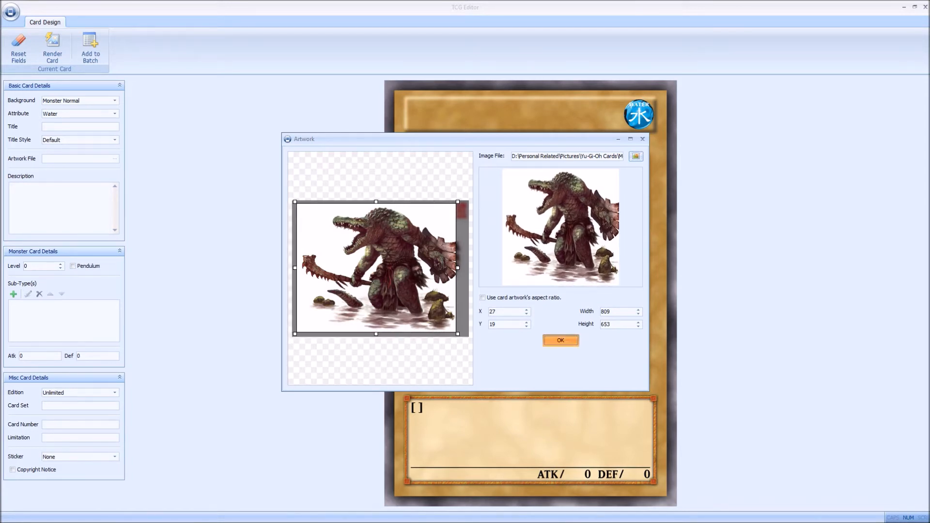
{"action": "left_click", "coordinate": [560, 340]}
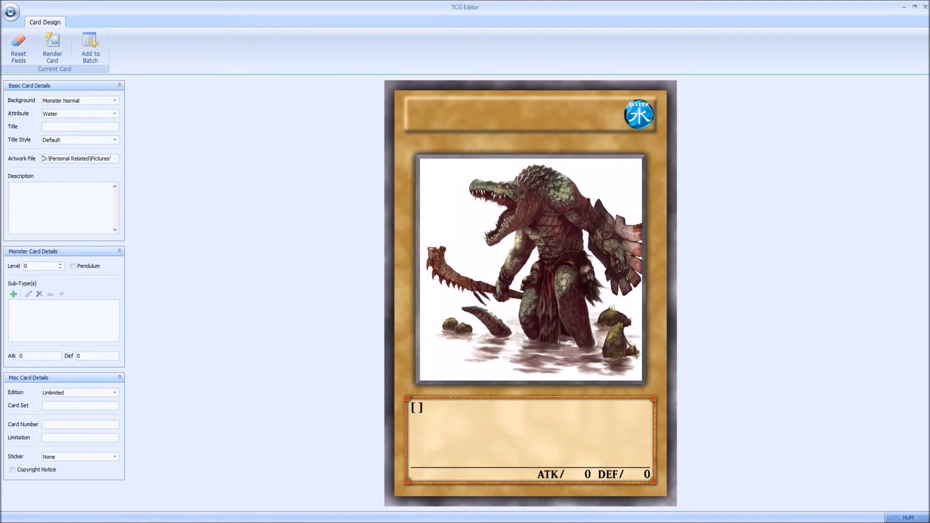
Step: Copy "Scorpiane" from the artwork file name and paste it as the card's title
{"action": "key", "text": "ctrl+a"}
{"action": "left_click", "coordinate": [71, 159]}
{"action": "left_click_drag", "start_coordinate": [101, 159], "coordinate": [42, 159]}
{"action": "left_click", "coordinate": [80, 127]}
{"action": "left_click_drag", "start_coordinate": [110, 159], "coordinate": [78, 159]}
{"action": "key", "text": "ctrl+c"}
{"action": "left_click", "coordinate": [80, 127]}
{"action": "key", "text": "ctrl+v"}
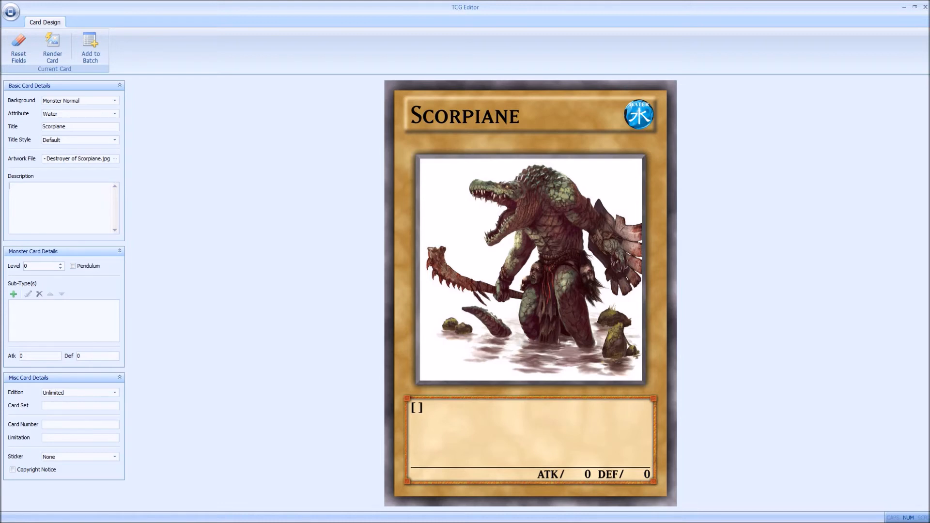
Step: Enter the card description "An alligator for the Scorpiane clan"
{"action": "type", "text": "An"}
{"action": "type", "text": "a"}
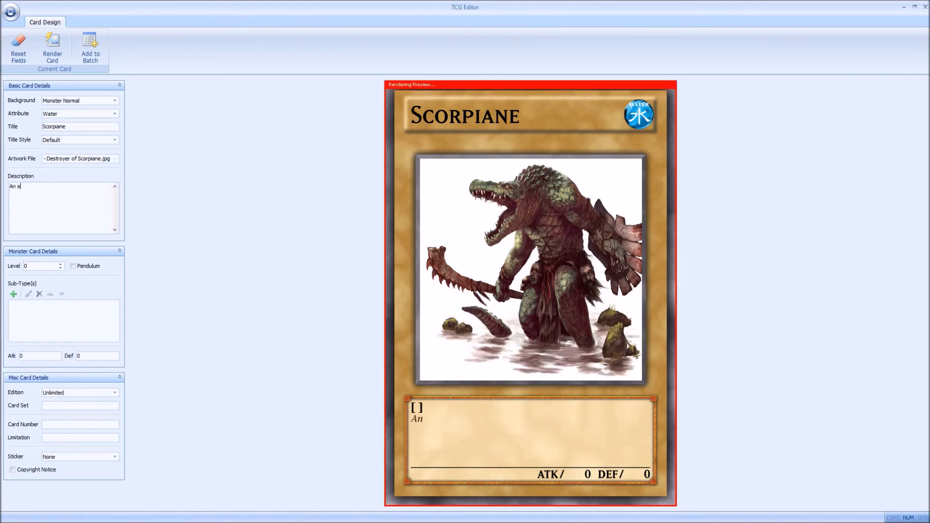
{"action": "type", "text": "lligator for the Scorpiance"}
{"action": "key", "text": "BackSpace"}
{"action": "key", "text": "BackSpace"}
{"action": "type", "text": "e"}
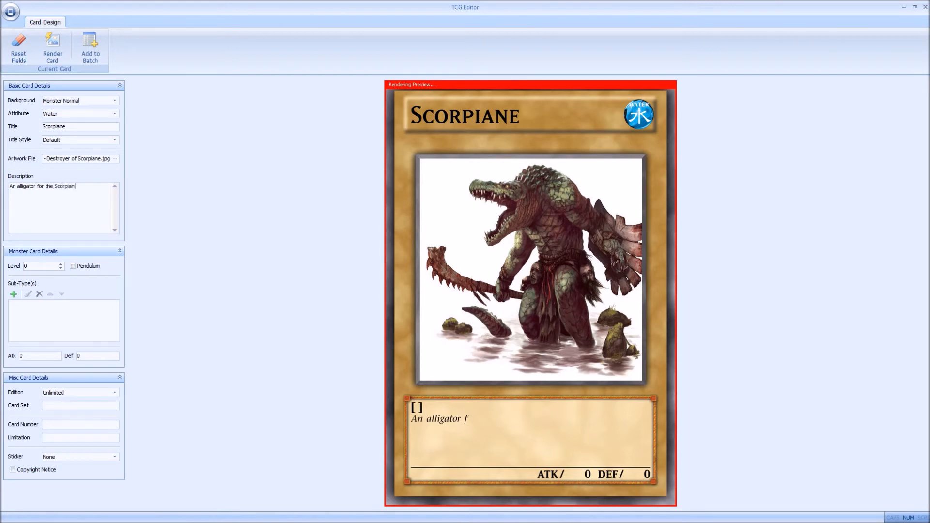
{"action": "type", "text": " clanm"}
{"action": "key", "text": "BackSpace"}
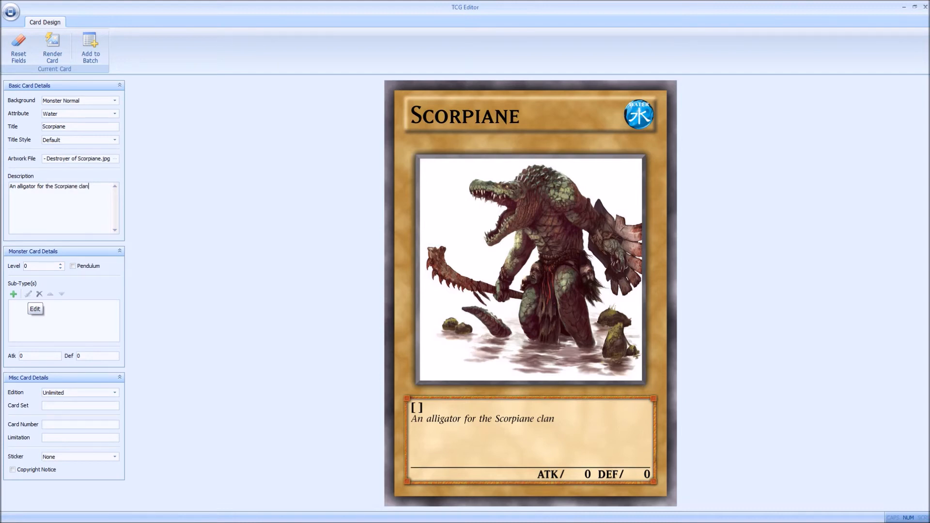
Step: Add "Reptile" as the monster's first sub-type
{"action": "left_click", "coordinate": [13, 294]}
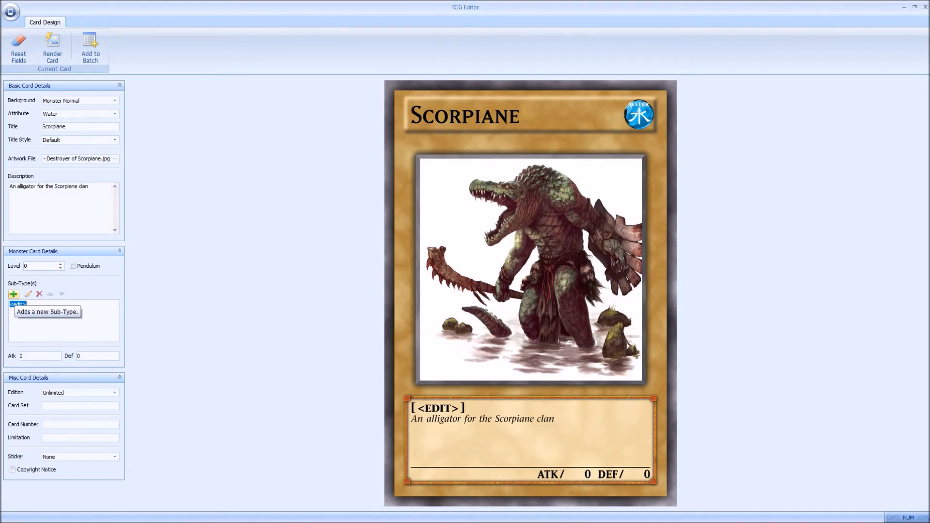
{"action": "type", "text": "Reptilke"}
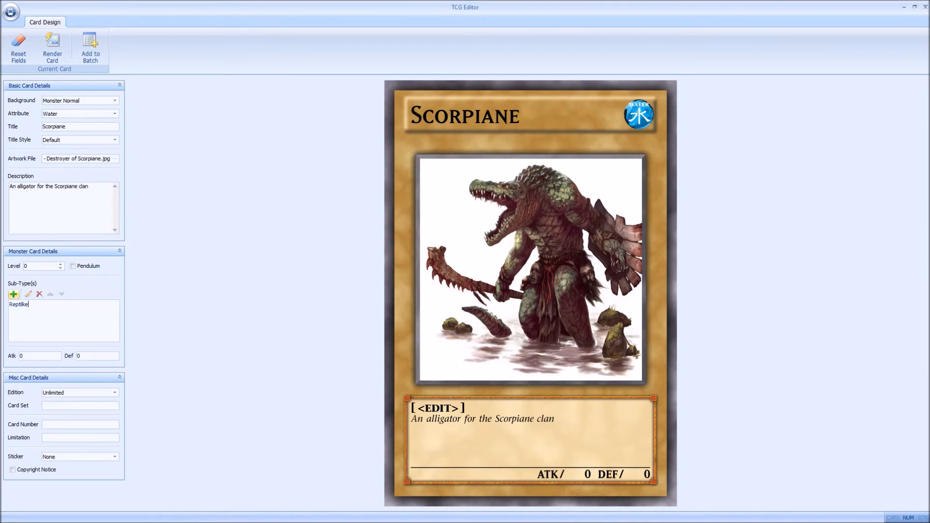
{"action": "key", "text": "BackSpace"}
{"action": "key", "text": "BackSpace"}
{"action": "key", "text": "Return"}
Step: Add "Effect" as a second sub-type below Reptile and switch the card background to Monster Effect
{"action": "left_click", "coordinate": [14, 295]}
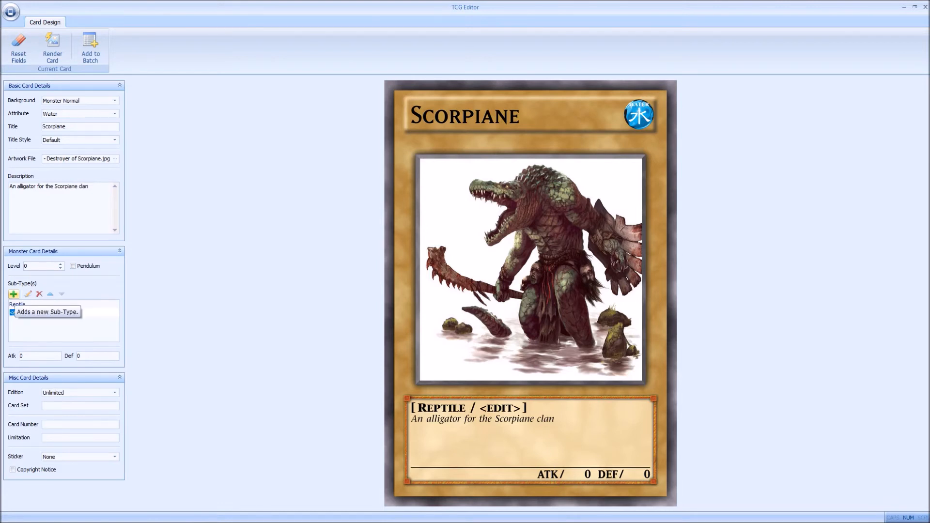
{"action": "type", "text": "Effect"}
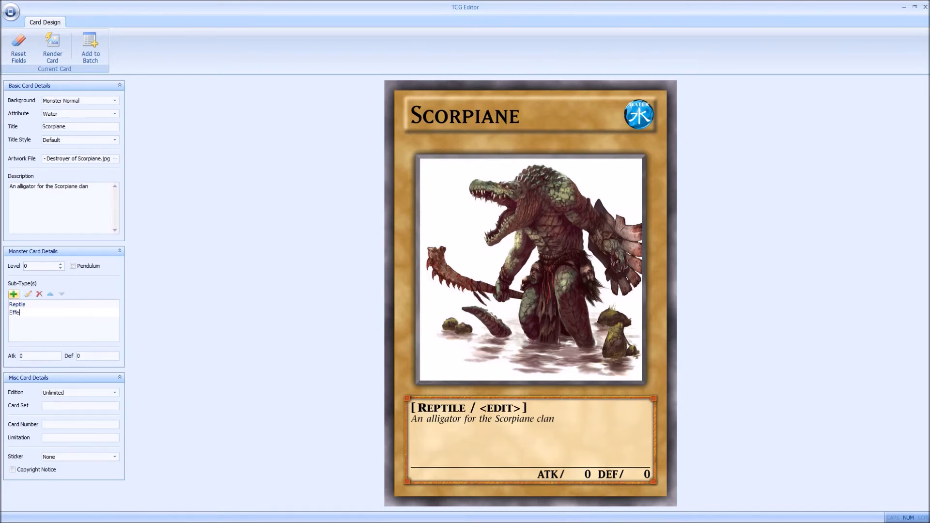
{"action": "key", "text": "Return"}
{"action": "left_click", "coordinate": [24, 304]}
{"action": "left_click", "coordinate": [24, 313]}
{"action": "left_click", "coordinate": [24, 305]}
{"action": "left_click", "coordinate": [25, 312]}
{"action": "left_click", "coordinate": [24, 304]}
{"action": "left_click", "coordinate": [24, 313]}
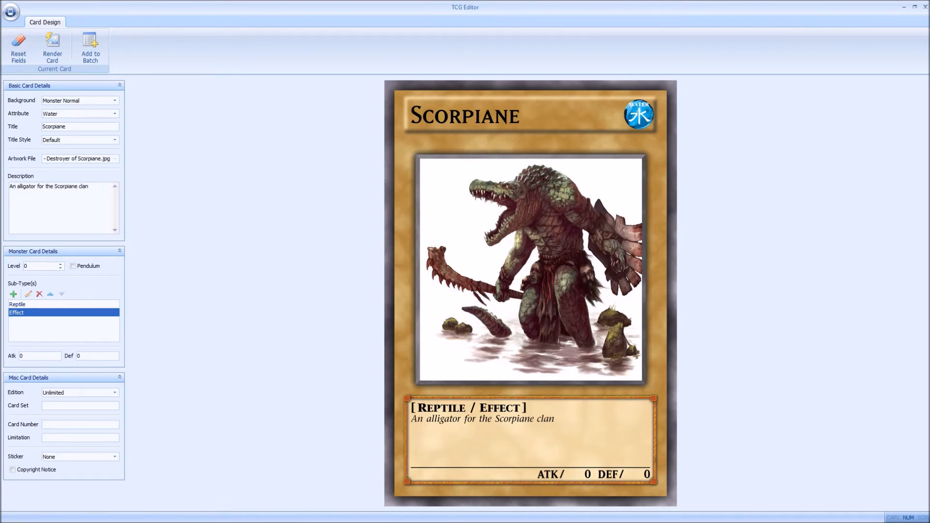
{"action": "left_click", "coordinate": [115, 101]}
{"action": "left_click", "coordinate": [61, 115]}
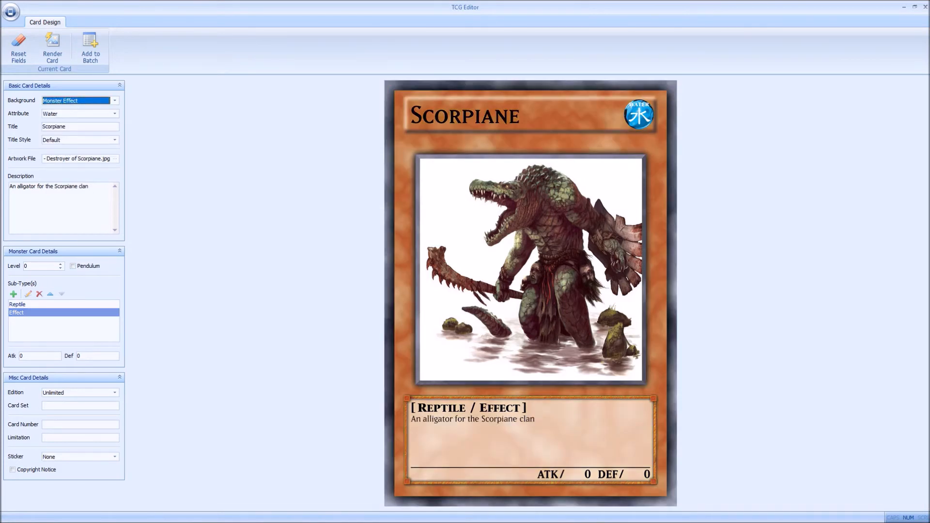
Step: Return the card background to Monster Normal and delete the Effect sub-type
{"action": "left_click", "coordinate": [115, 101]}
{"action": "left_click", "coordinate": [115, 101]}
{"action": "left_click", "coordinate": [115, 101]}
{"action": "left_click", "coordinate": [61, 108]}
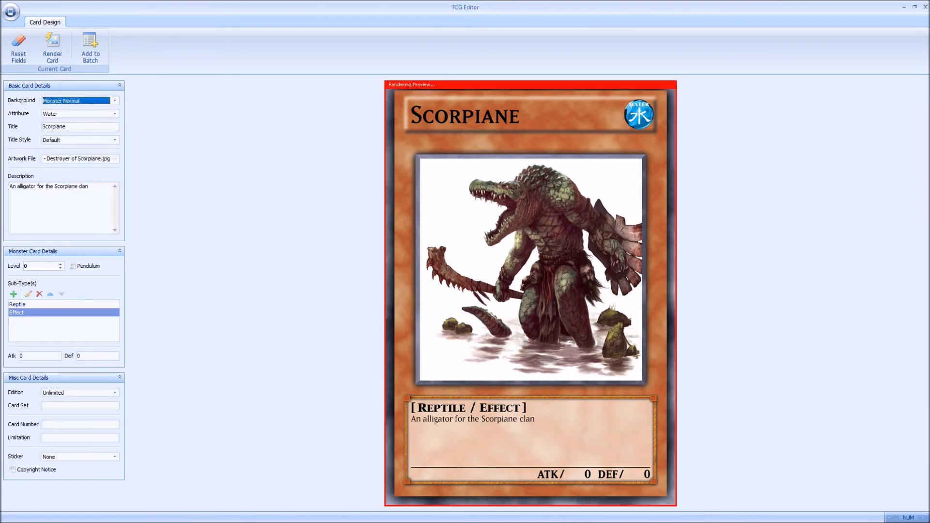
{"action": "left_click", "coordinate": [35, 312]}
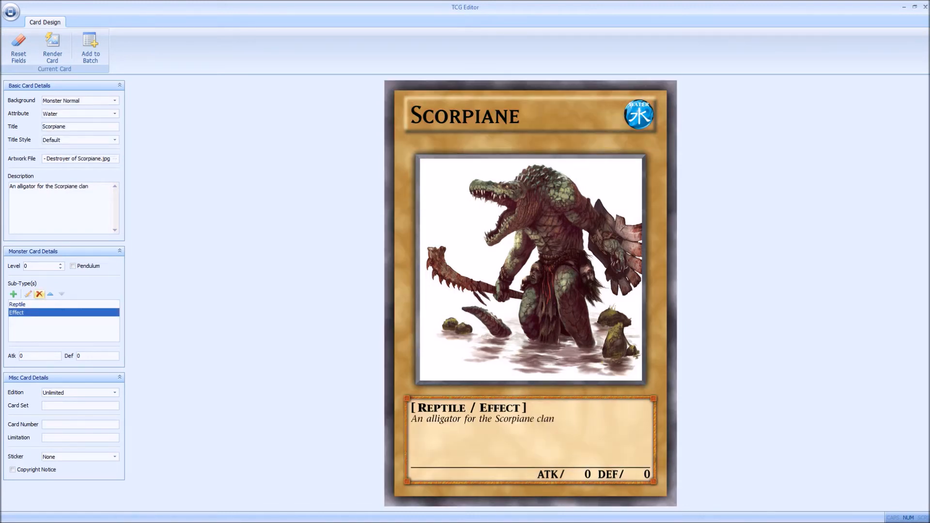
{"action": "left_click", "coordinate": [39, 294]}
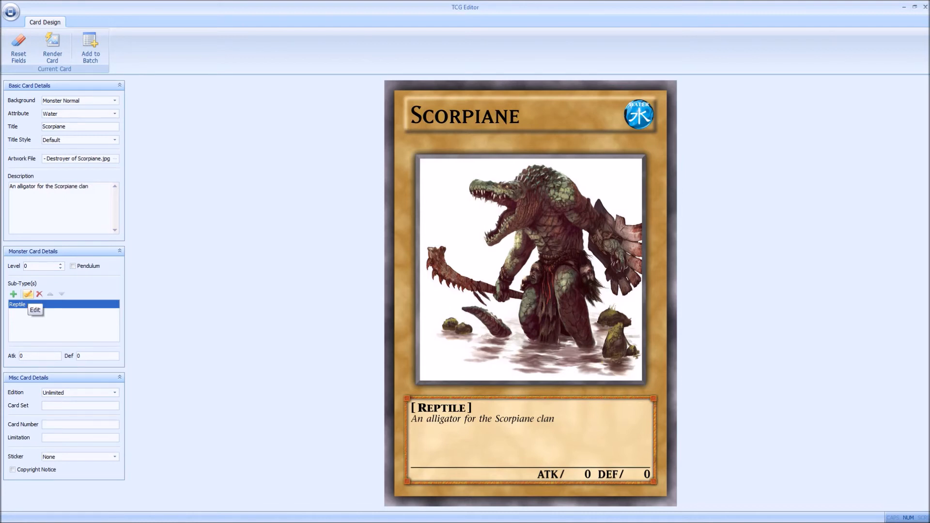
Step: Add "Tuner" as a sub-type after Reptile
{"action": "left_click", "coordinate": [27, 294]}
{"action": "left_click", "coordinate": [14, 294]}
{"action": "left_click", "coordinate": [13, 294]}
{"action": "type", "text": "Tuner"}
{"action": "key", "text": "Return"}
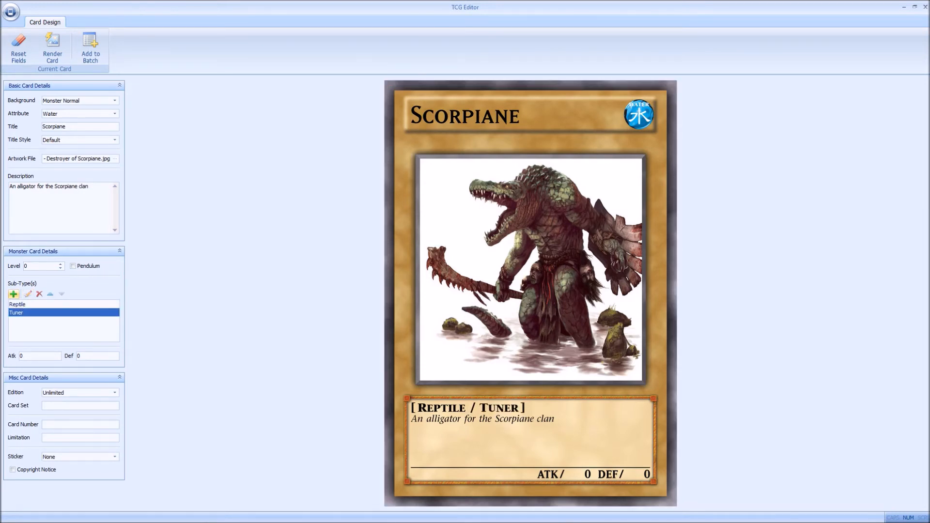
Step: Set the monster's level to 3, its Atk to 1000 and its Def to 500
{"action": "left_click", "coordinate": [39, 266]}
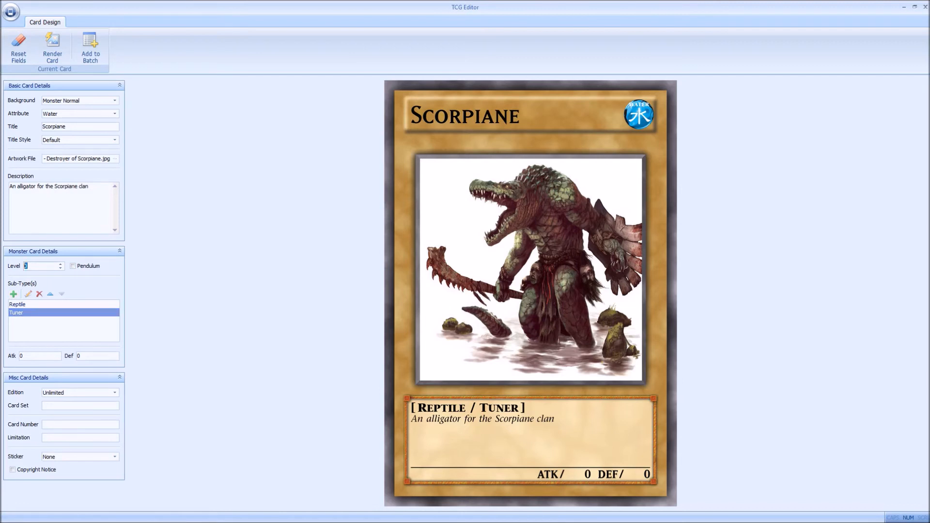
{"action": "type", "text": "3"}
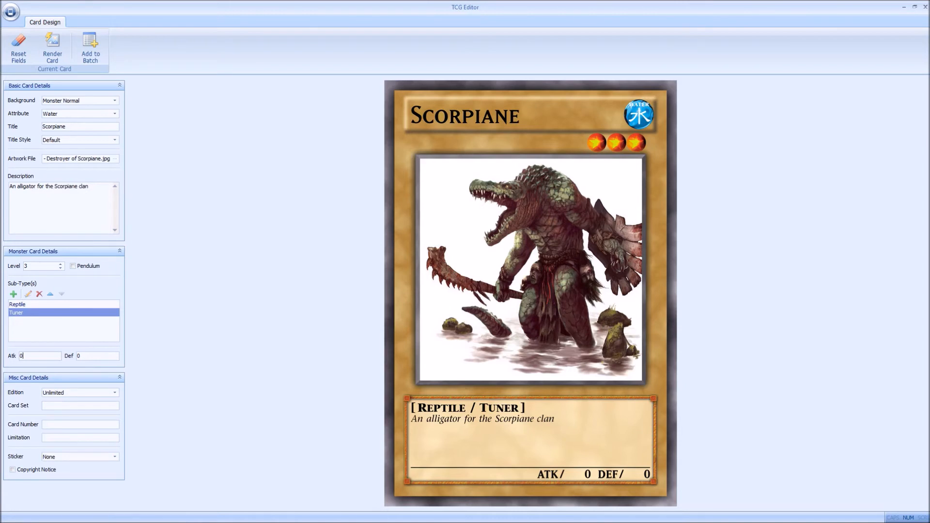
{"action": "key", "text": "BackSpace"}
{"action": "type", "text": "1000"}
{"action": "type", "text": "5"}
{"action": "type", "text": "00"}
Step: Try the 1st Edition, Unlimited and Limited options for the card's edition
{"action": "left_click", "coordinate": [115, 393]}
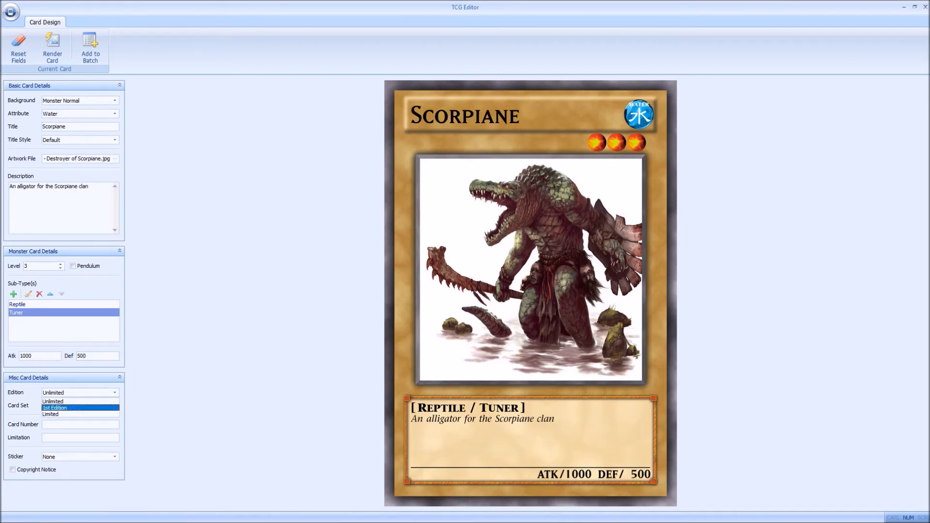
{"action": "left_click", "coordinate": [80, 408]}
{"action": "left_click", "coordinate": [115, 393]}
{"action": "left_click", "coordinate": [80, 402]}
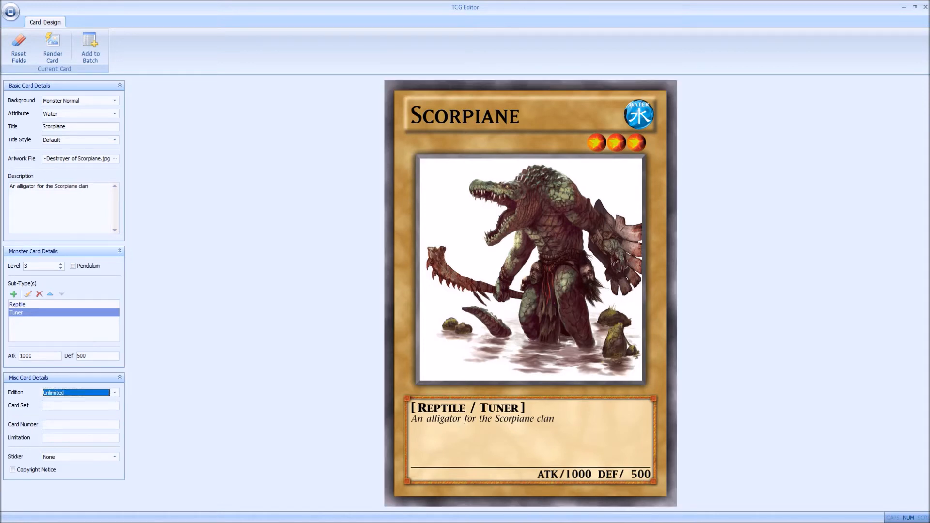
{"action": "left_click", "coordinate": [114, 393]}
{"action": "left_click", "coordinate": [80, 414]}
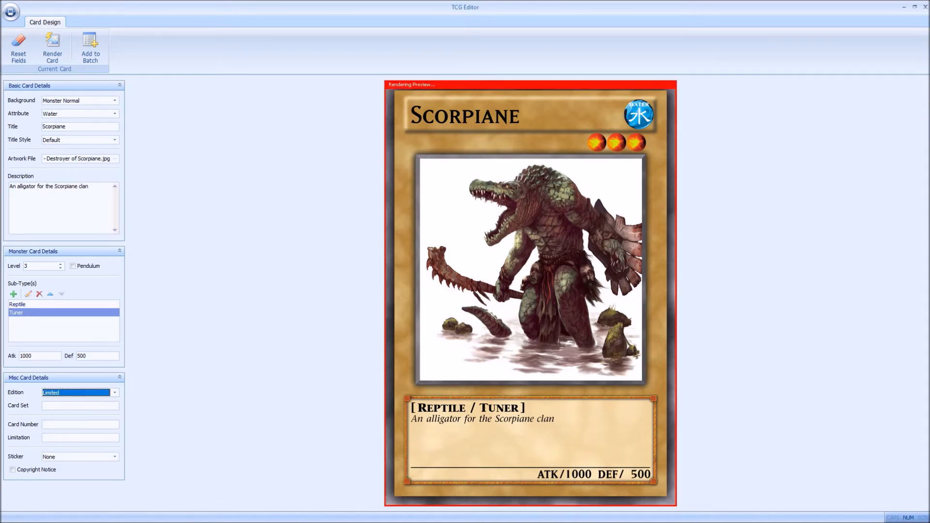
Step: Set the card's edition to 1st Edition
{"action": "left_click", "coordinate": [115, 393]}
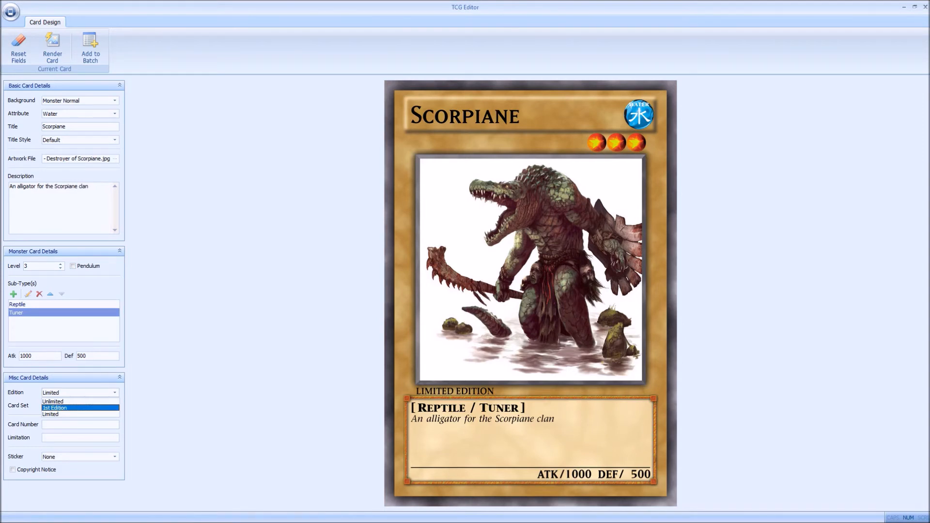
{"action": "left_click", "coordinate": [80, 402]}
{"action": "left_click", "coordinate": [114, 393]}
{"action": "key", "text": "Return"}
Step: Enter SGNL-52800 as the card set code
{"action": "key", "text": "Tab"}
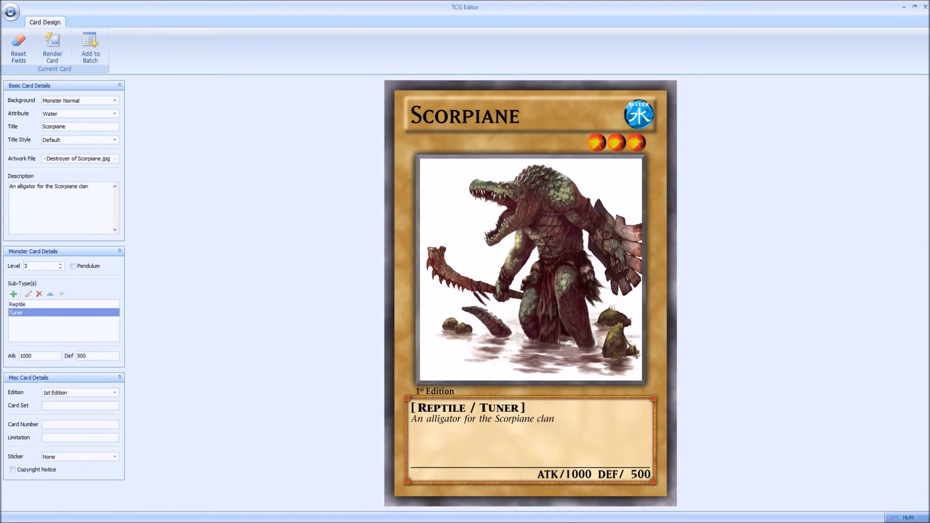
{"action": "type", "text": "SG"}
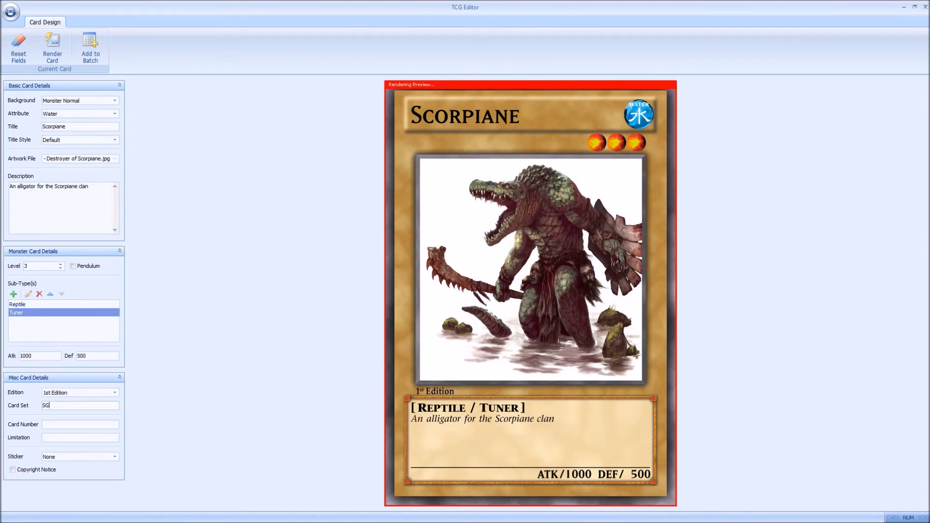
{"action": "type", "text": "NL-528"}
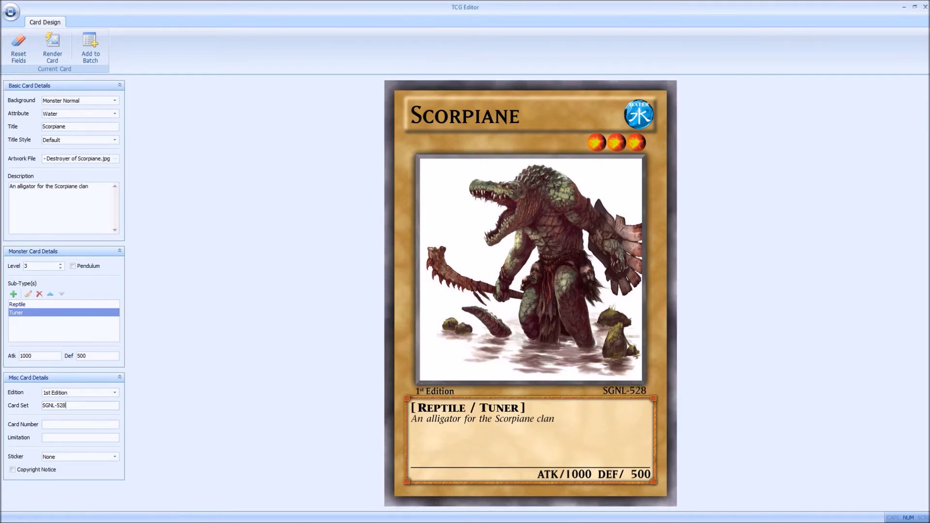
{"action": "type", "text": "00"}
Step: Set the card number to 00512
{"action": "type", "text": "00"}
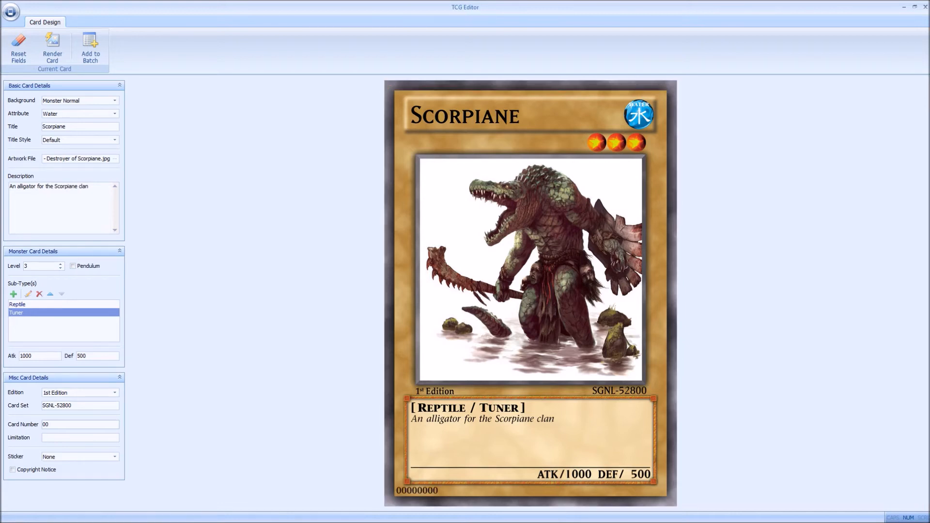
{"action": "type", "text": "500"}
{"action": "key", "text": "ctrl+a"}
{"action": "key", "text": "BackSpace"}
{"action": "type", "text": "510"}
{"action": "key", "text": "BackSpace"}
{"action": "key", "text": "BackSpace"}
{"action": "key", "text": "BackSpace"}
{"action": "type", "text": "00512"}
Step: Check the sticker options, leave the sticker at None, and switch the copyright notice on and off again
{"action": "left_click", "coordinate": [115, 457]}
{"action": "left_click", "coordinate": [115, 457]}
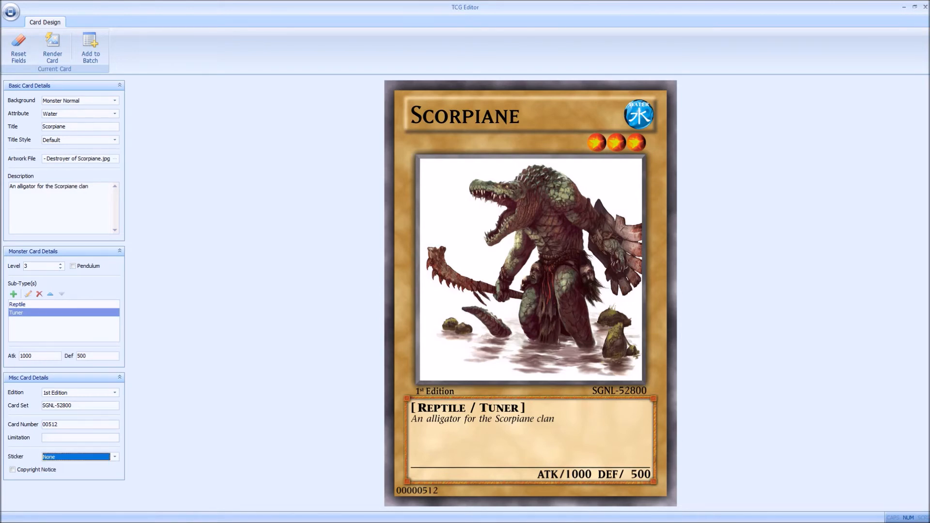
{"action": "left_click", "coordinate": [13, 470]}
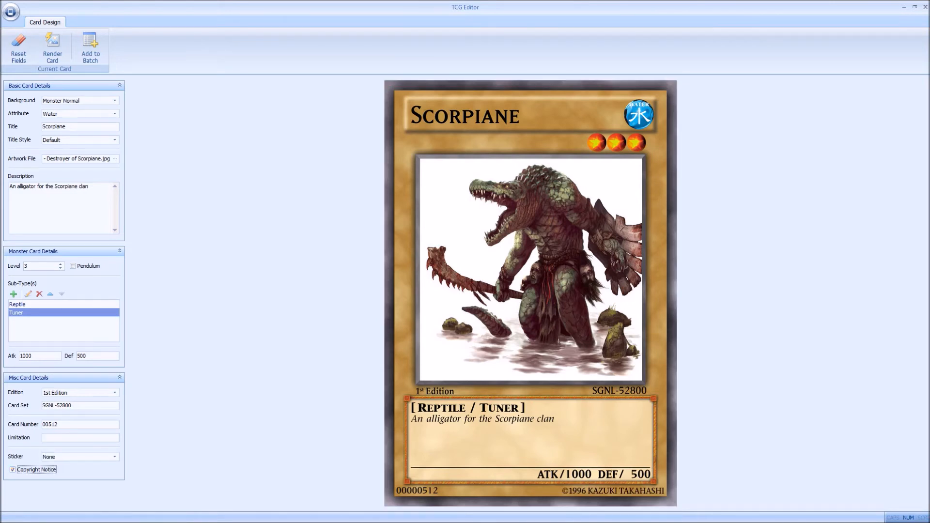
{"action": "left_click", "coordinate": [13, 470]}
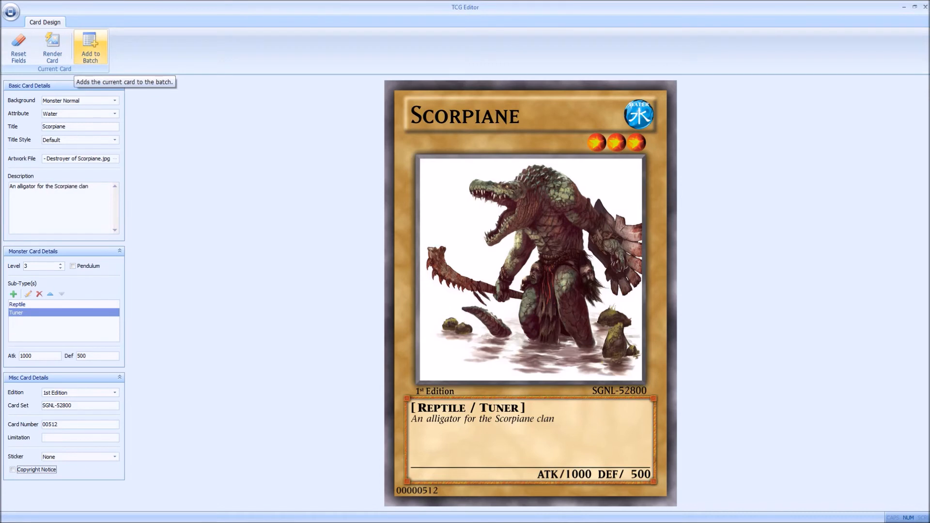
Step: Add the Scorpiane card to the batch, then open that batch entry for editing and apply its changes
{"action": "left_click", "coordinate": [90, 49]}
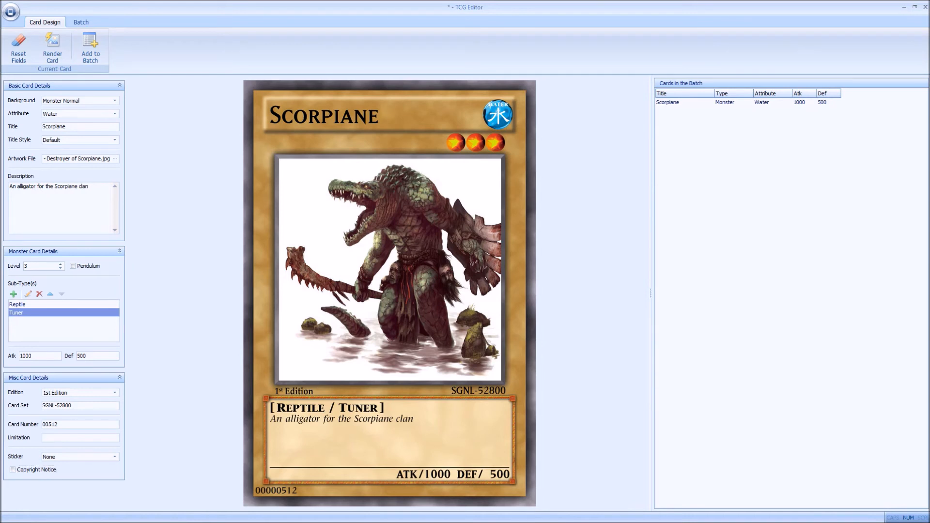
{"action": "left_click", "coordinate": [726, 102]}
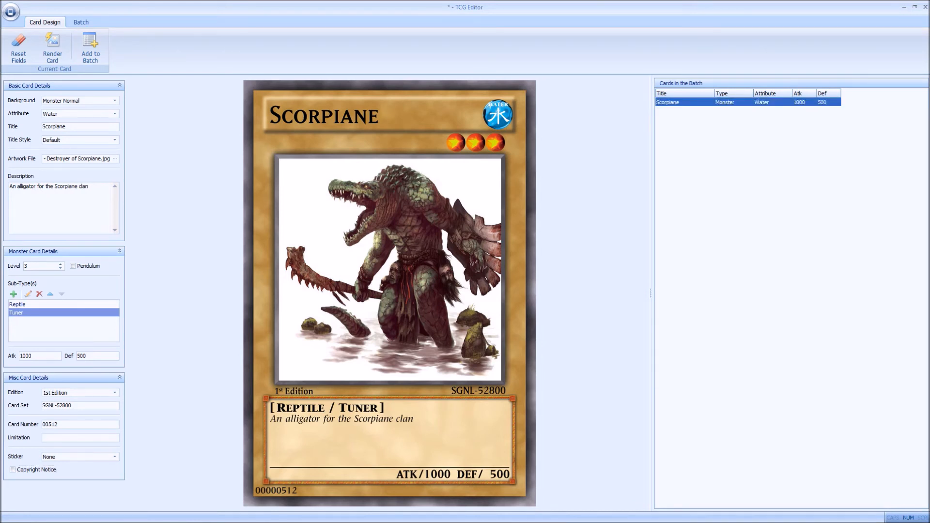
{"action": "double_click", "coordinate": [725, 103]}
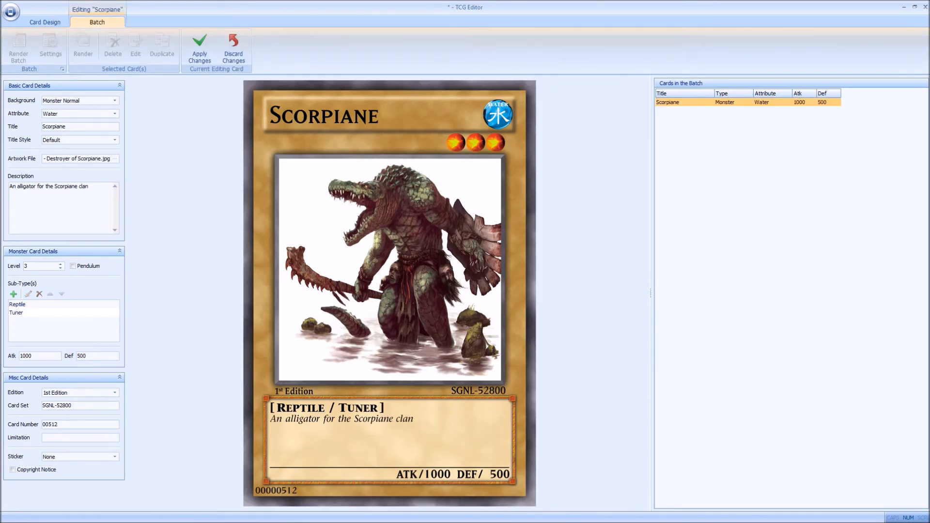
{"action": "left_click", "coordinate": [200, 47]}
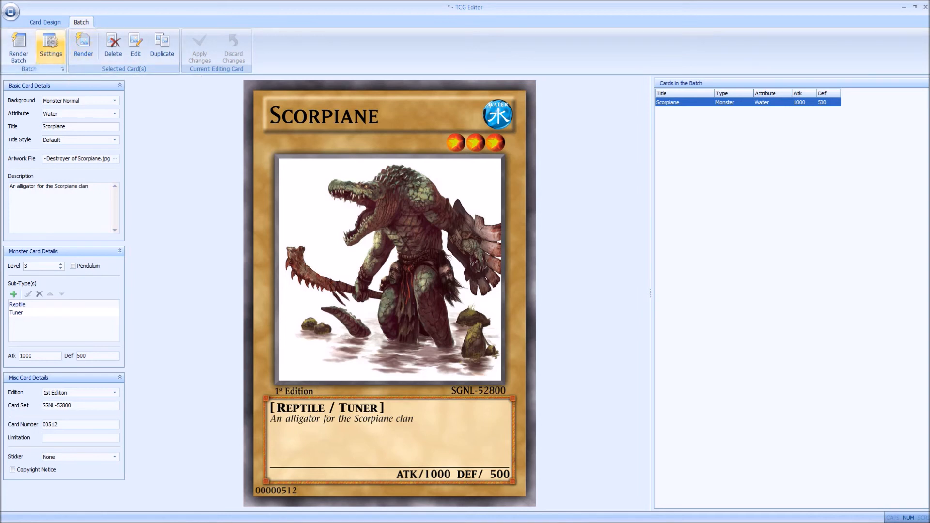
Step: In the batch render settings, choose the 2. Misc. Monsters folder inside Cards as the output path and recheck the folder selection
{"action": "left_click", "coordinate": [51, 47]}
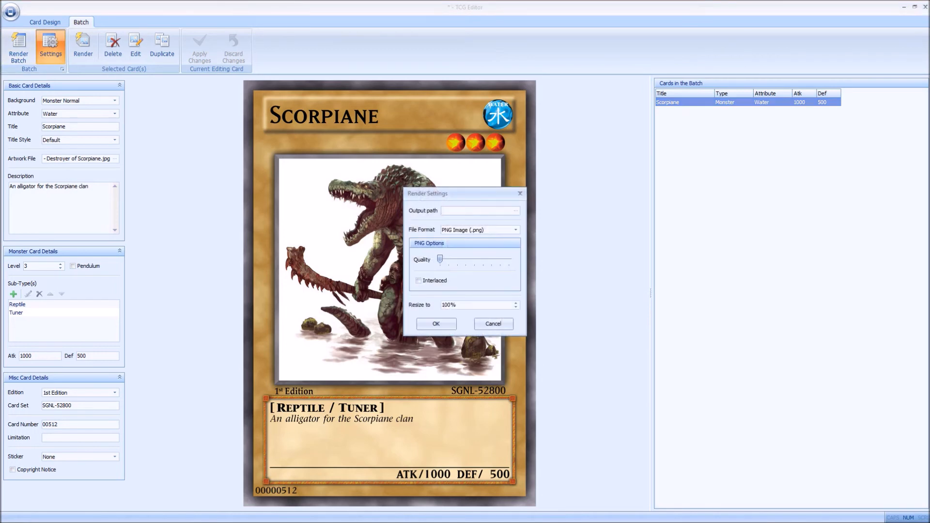
{"action": "left_click", "coordinate": [516, 211]}
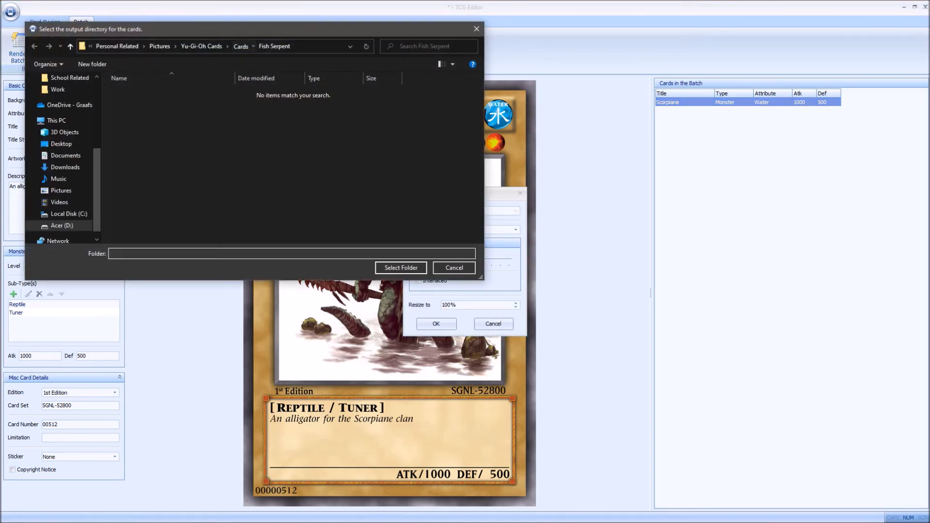
{"action": "left_click", "coordinate": [240, 46]}
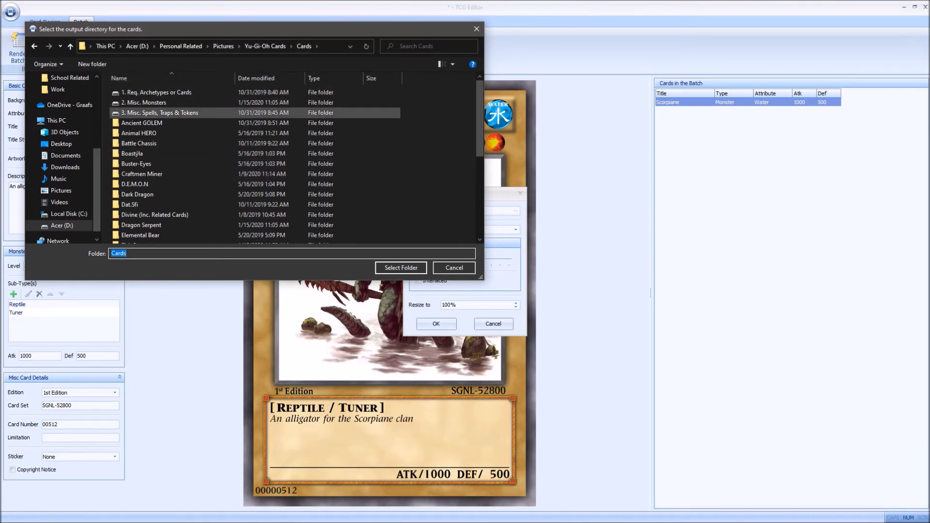
{"action": "double_click", "coordinate": [160, 113]}
{"action": "key", "text": "alt+Left"}
{"action": "double_click", "coordinate": [160, 102]}
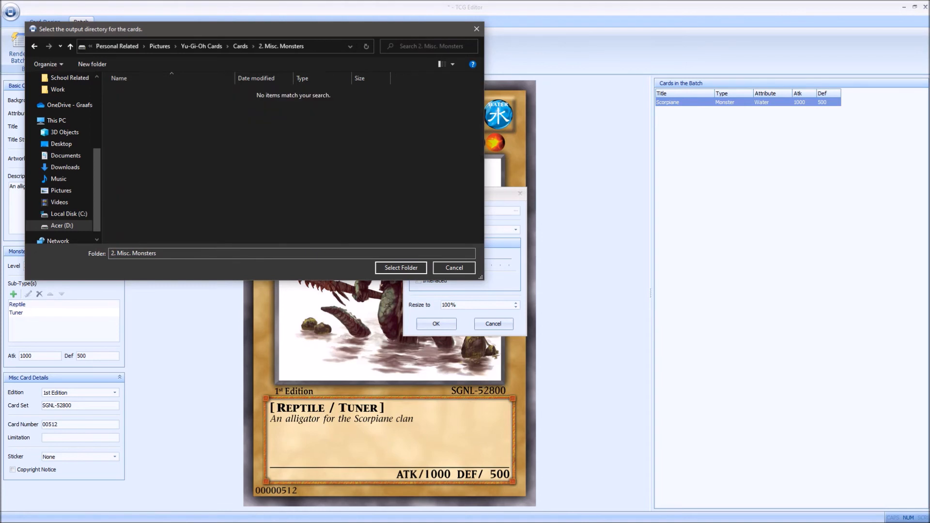
{"action": "key", "text": "alt+Left"}
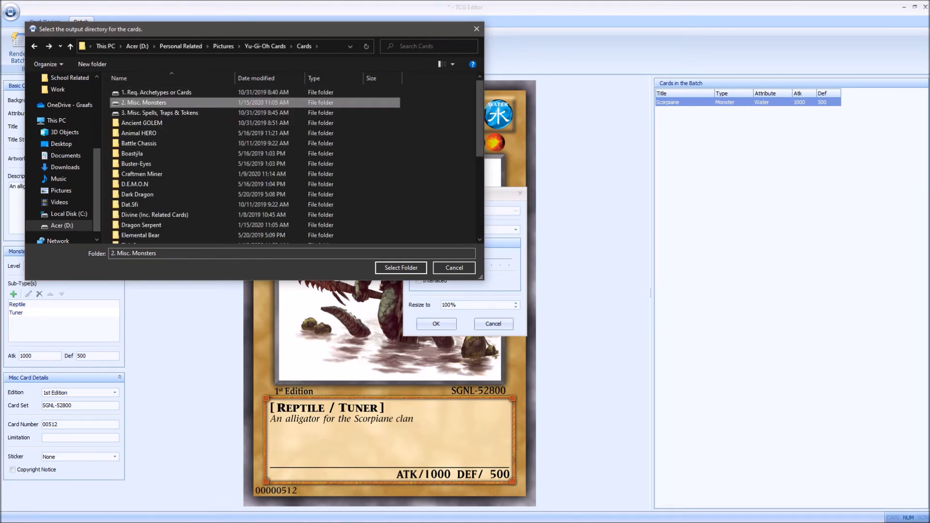
{"action": "double_click", "coordinate": [167, 103]}
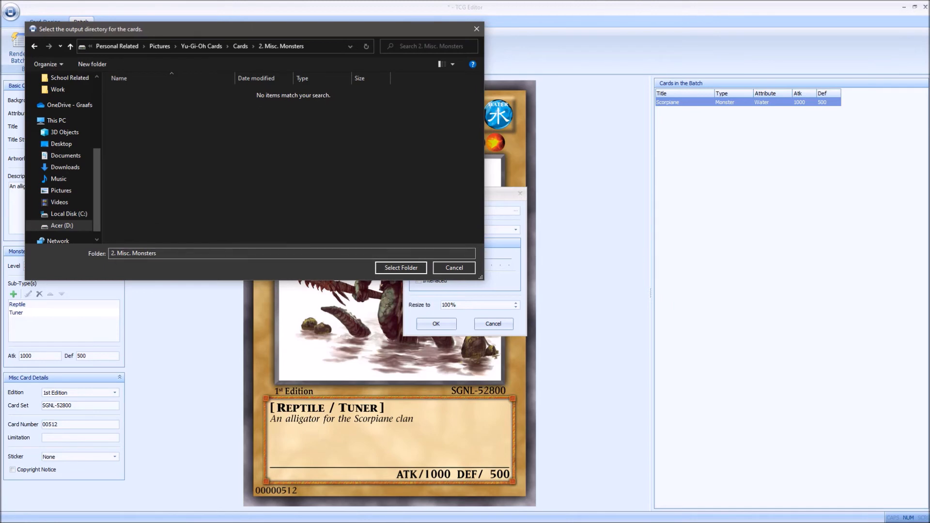
{"action": "left_click", "coordinate": [400, 268]}
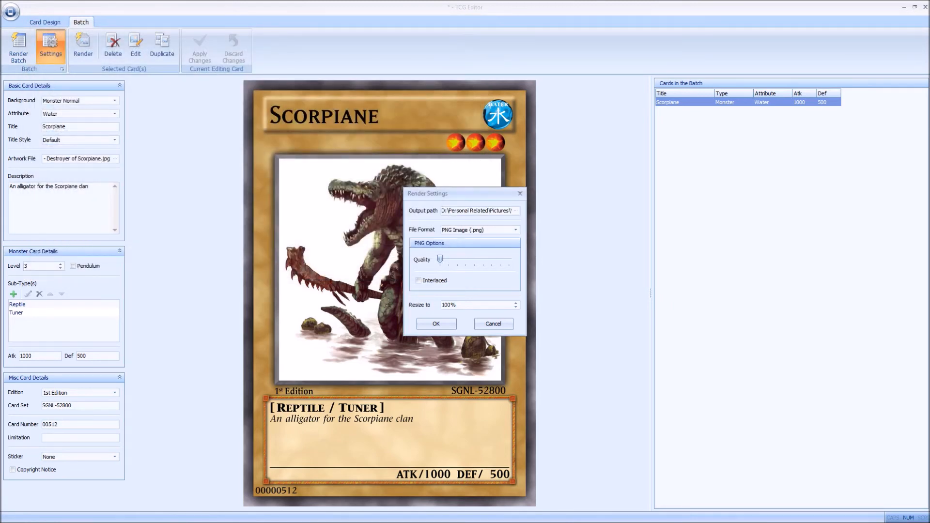
{"action": "left_click", "coordinate": [516, 211]}
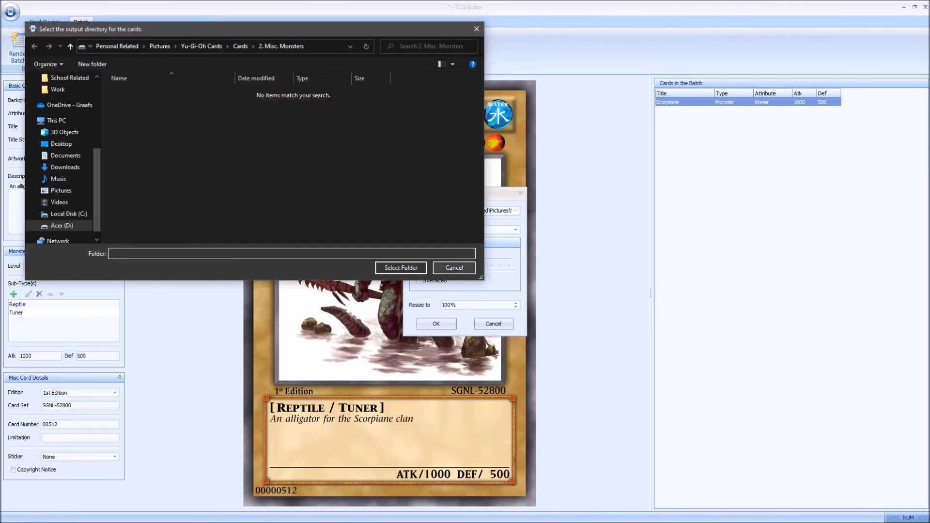
{"action": "left_click", "coordinate": [454, 268]}
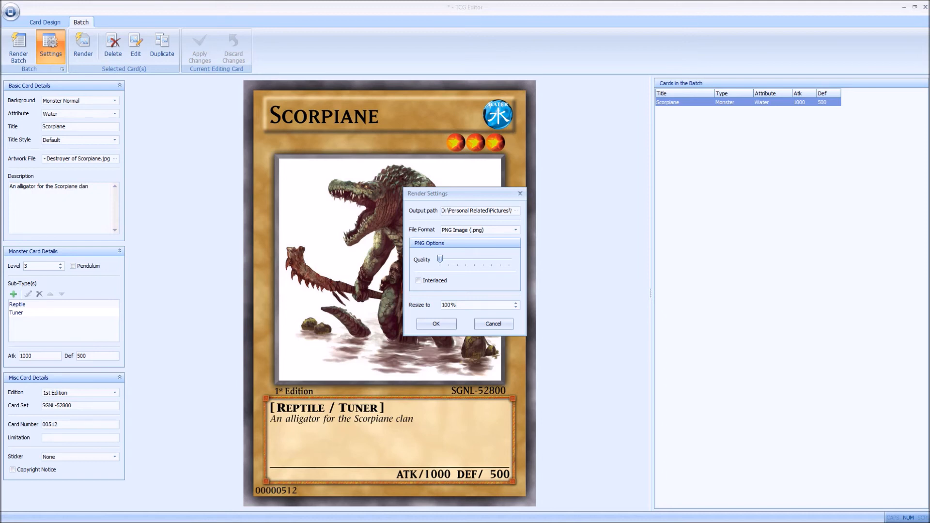
Step: Try the PNG quality at its maximum, return it to 1, keep PNG Image (.png) as file format, and cancel the render settings
{"action": "left_click_drag", "start_coordinate": [440, 259], "coordinate": [509, 259]}
{"action": "left_click_drag", "start_coordinate": [509, 259], "coordinate": [439, 259]}
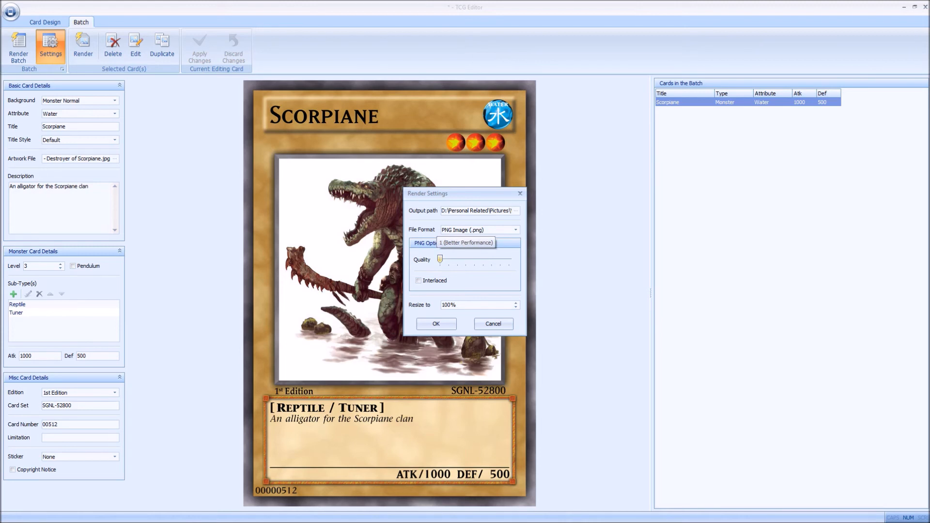
{"action": "left_click", "coordinate": [515, 229]}
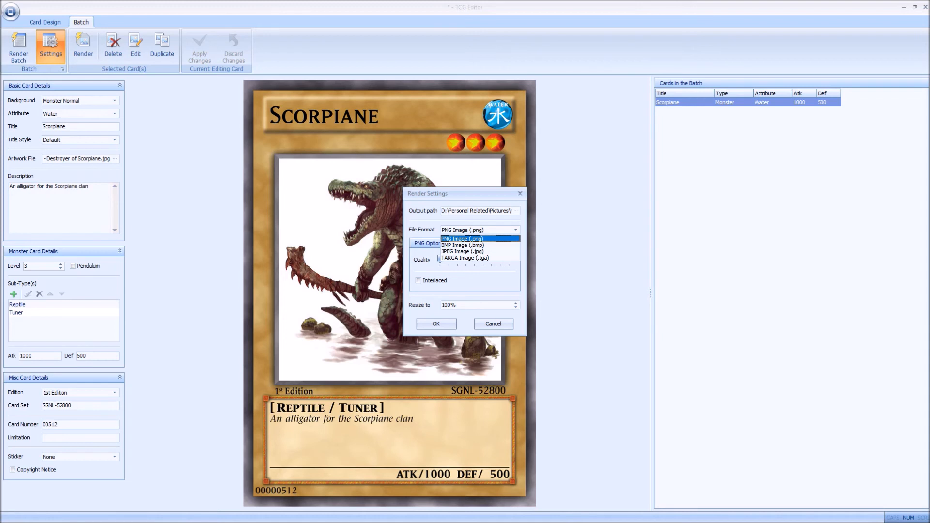
{"action": "left_click", "coordinate": [463, 239]}
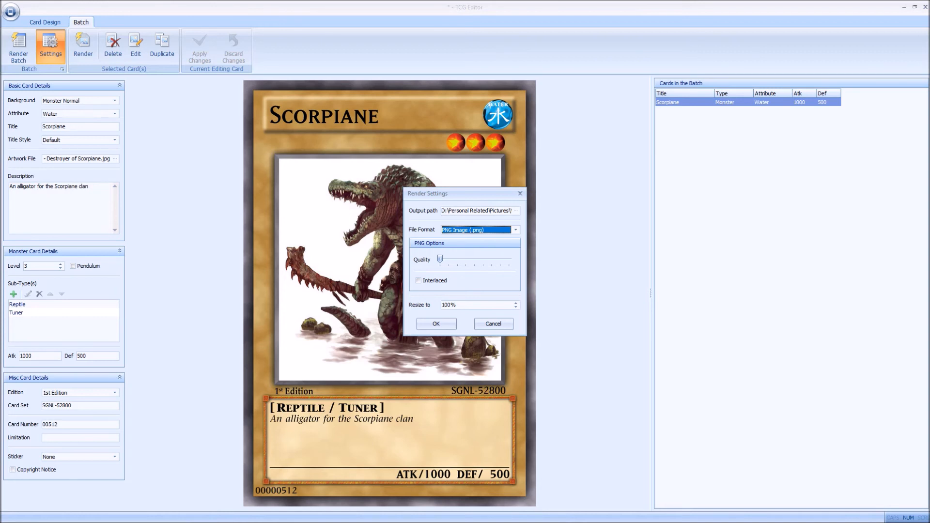
{"action": "left_click", "coordinate": [493, 324]}
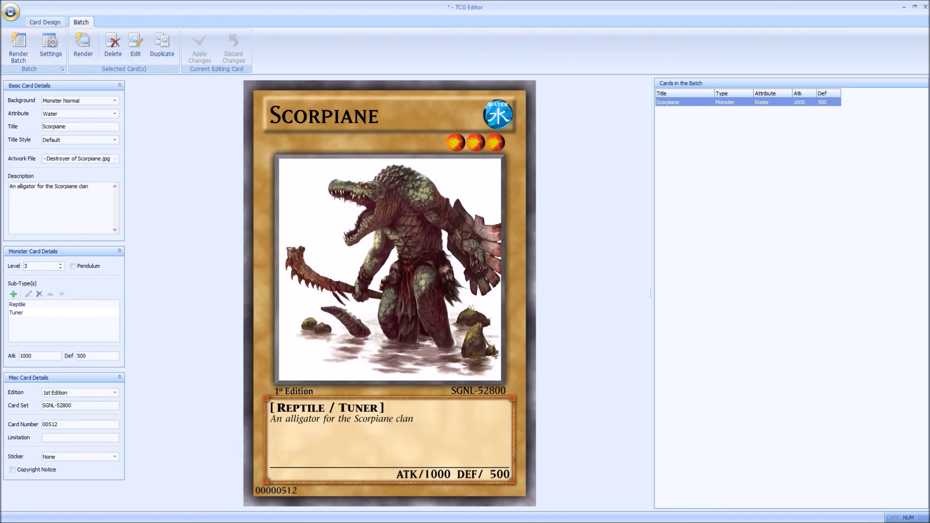
{"action": "left_click", "coordinate": [44, 22]}
{"action": "left_click", "coordinate": [10, 11]}
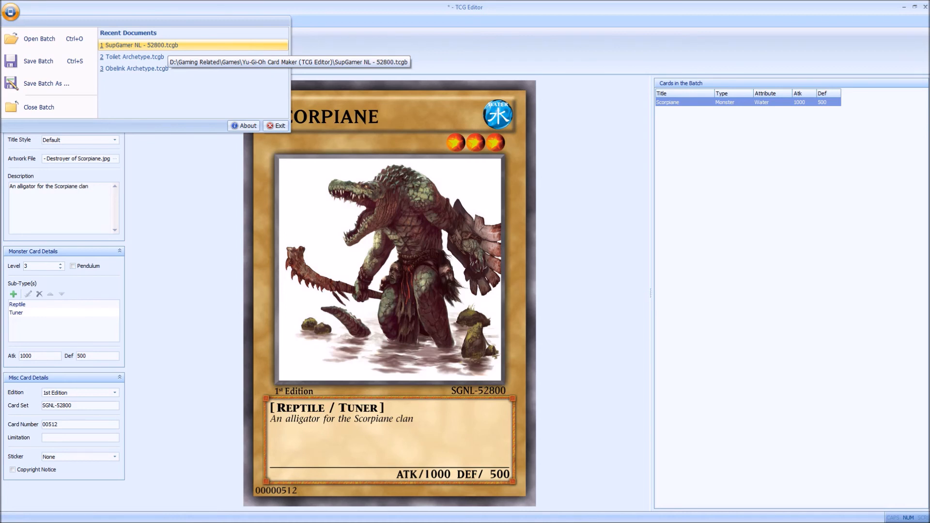
{"action": "left_click", "coordinate": [184, 174]}
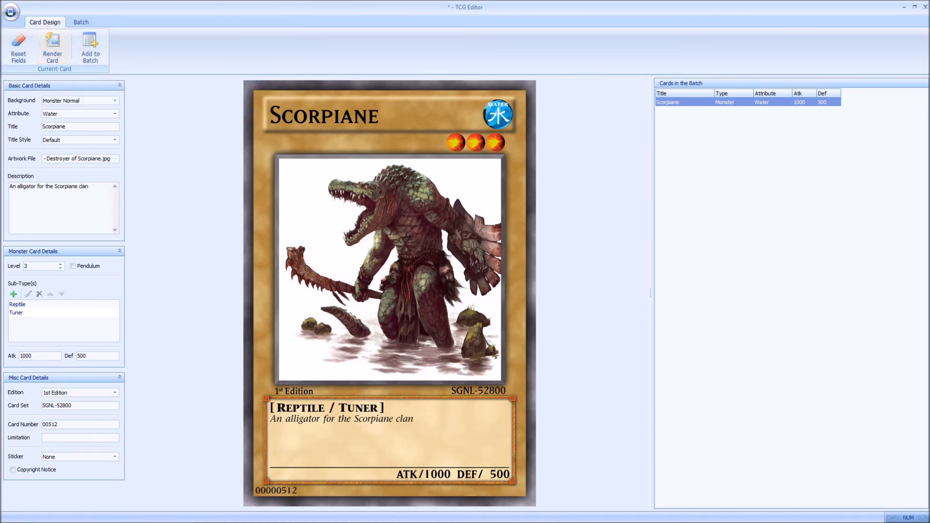
{"action": "left_click", "coordinate": [81, 22]}
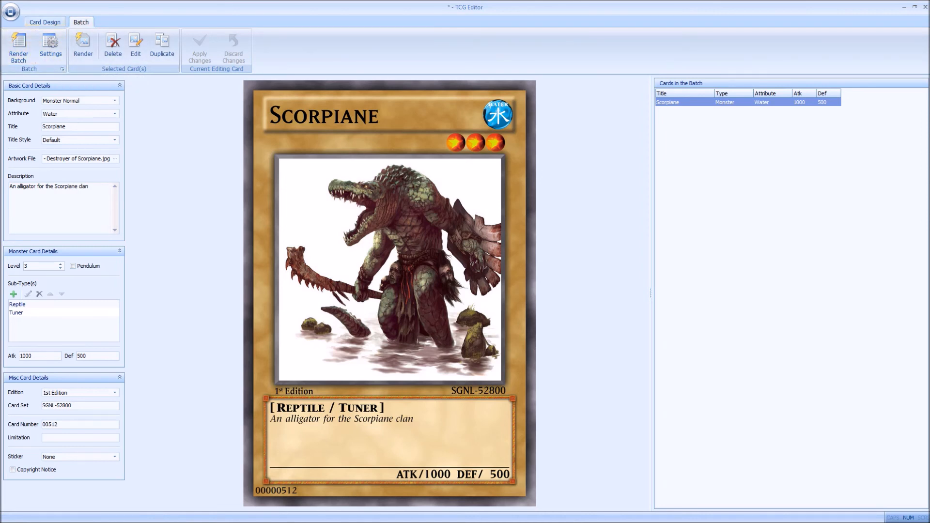
Step: Open the recent batch SupGamer NL - 52800.tcgb, backing out of saving the current batch
{"action": "left_click", "coordinate": [44, 22]}
{"action": "left_click", "coordinate": [10, 11]}
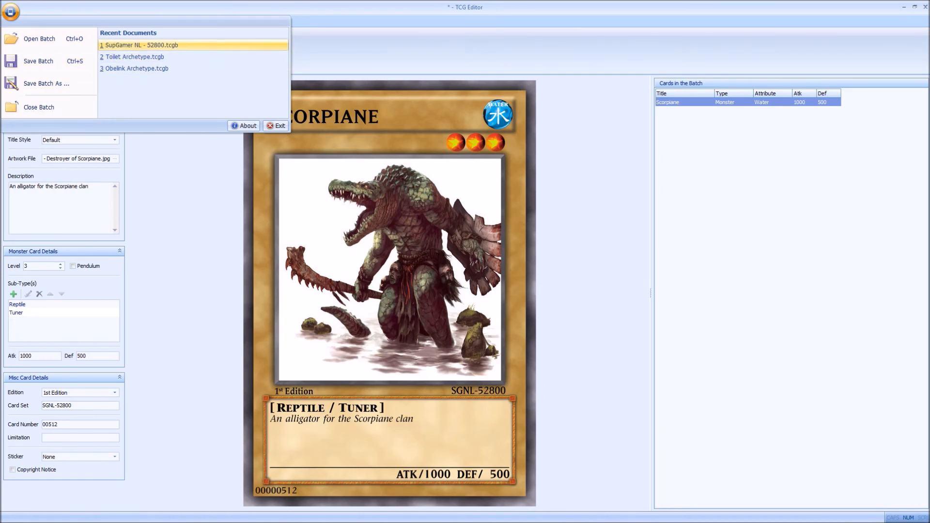
{"action": "left_click", "coordinate": [140, 45]}
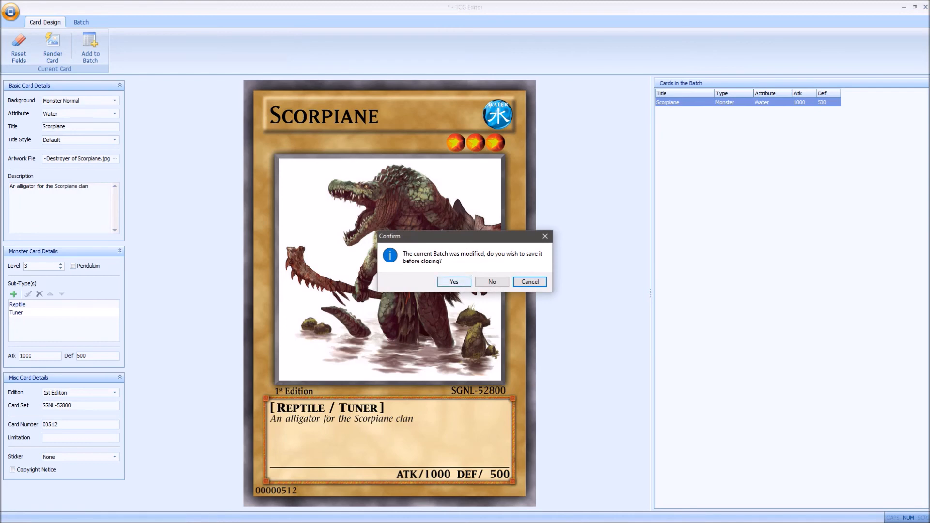
{"action": "left_click", "coordinate": [454, 281]}
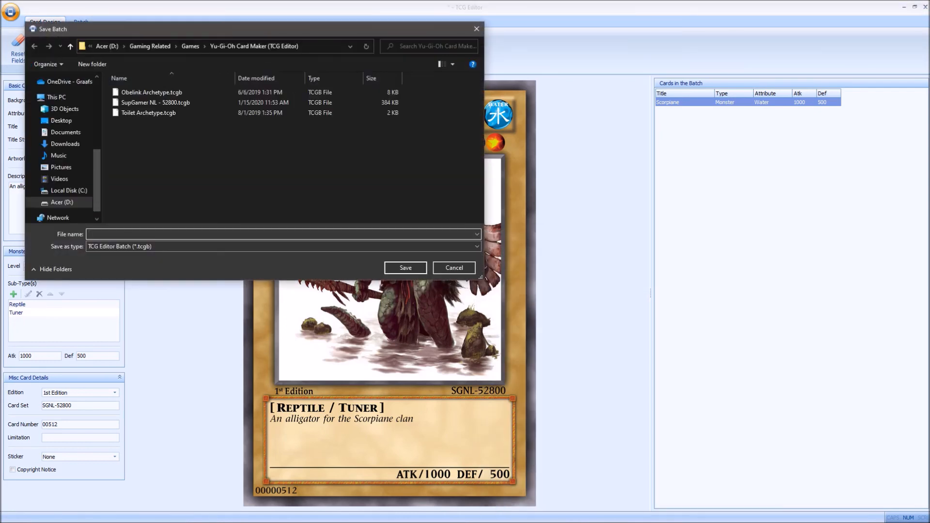
{"action": "key", "text": "Escape"}
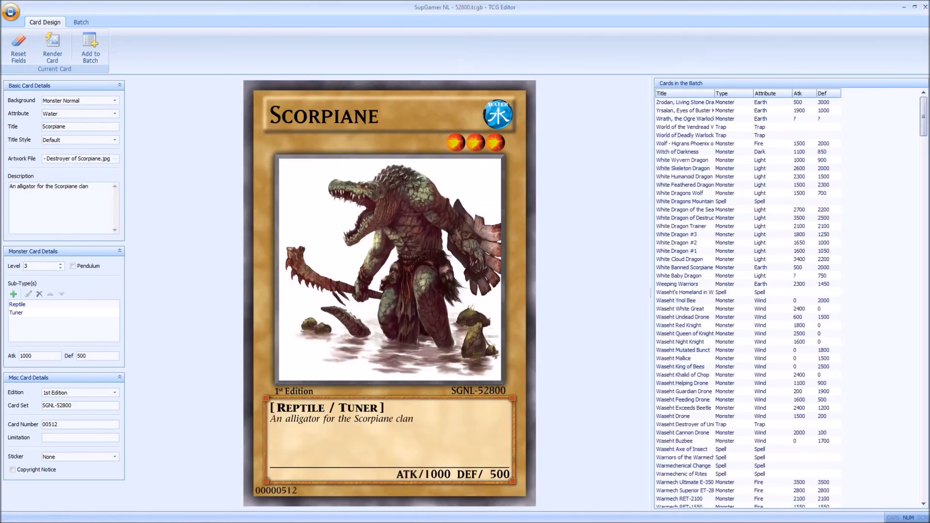
Step: Open the Zrodan, Living Stone Dragon entry of the batch for editing to view its details, and discard the changes
{"action": "double_click", "coordinate": [685, 102]}
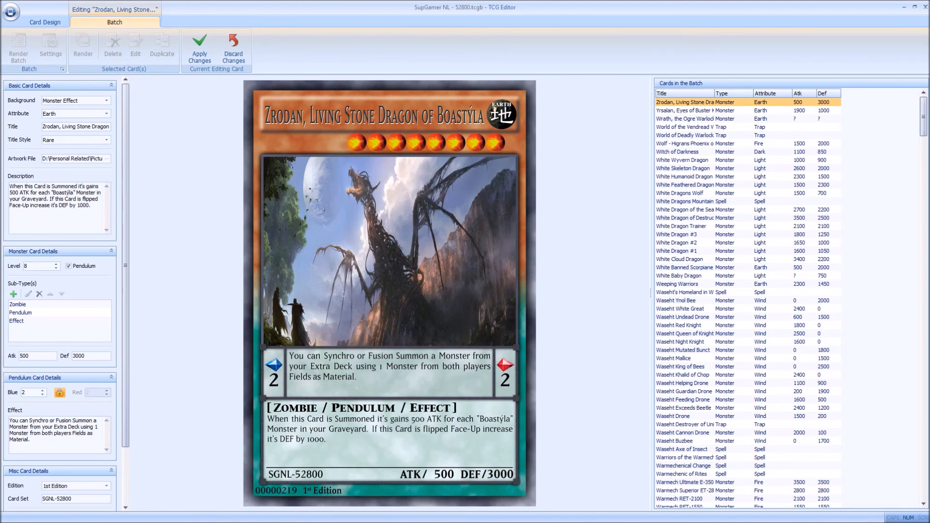
{"action": "left_click", "coordinate": [233, 48]}
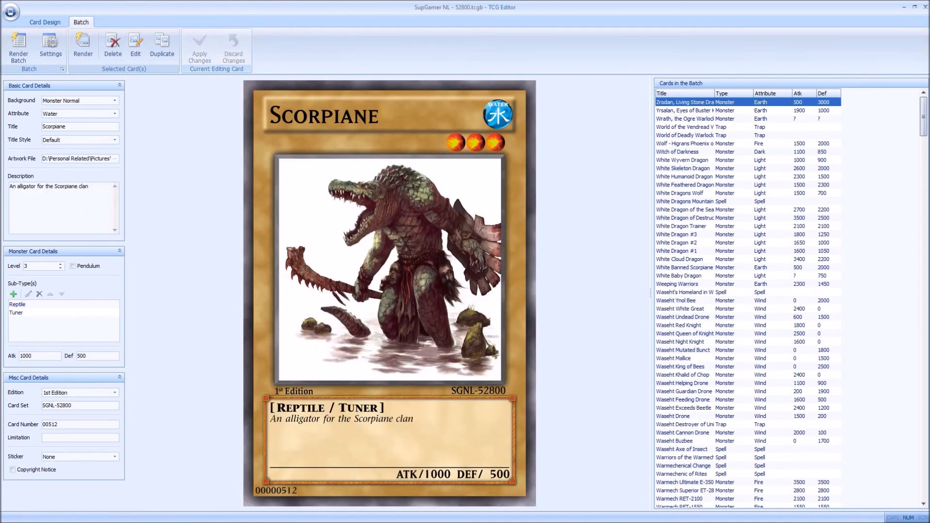
Step: Make Scorpiane a Pendulum card, unlink its scales, set the blue scale to 4 and the red to 6, and link them again
{"action": "left_click", "coordinate": [73, 266]}
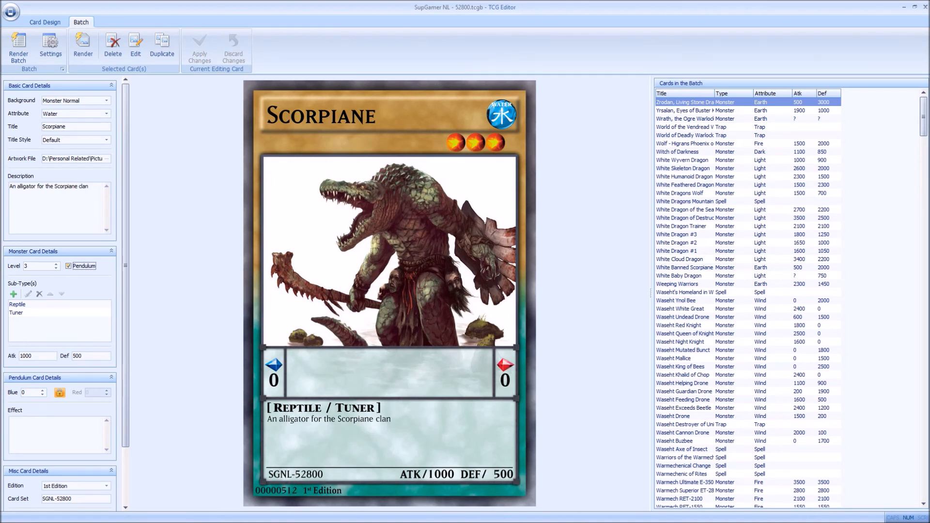
{"action": "left_click", "coordinate": [60, 393]}
{"action": "left_click", "coordinate": [92, 393]}
{"action": "left_click", "coordinate": [30, 393]}
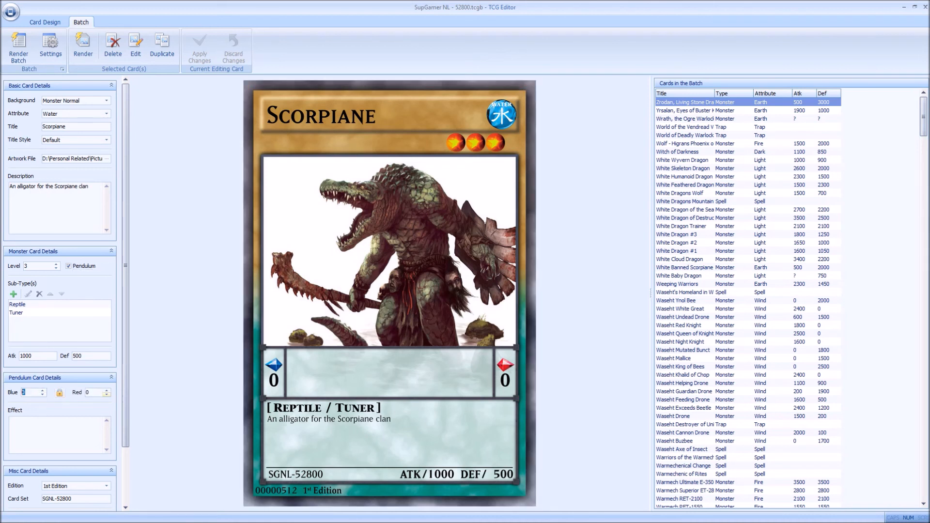
{"action": "left_click", "coordinate": [92, 393]}
{"action": "left_click", "coordinate": [30, 393]}
{"action": "type", "text": "4"}
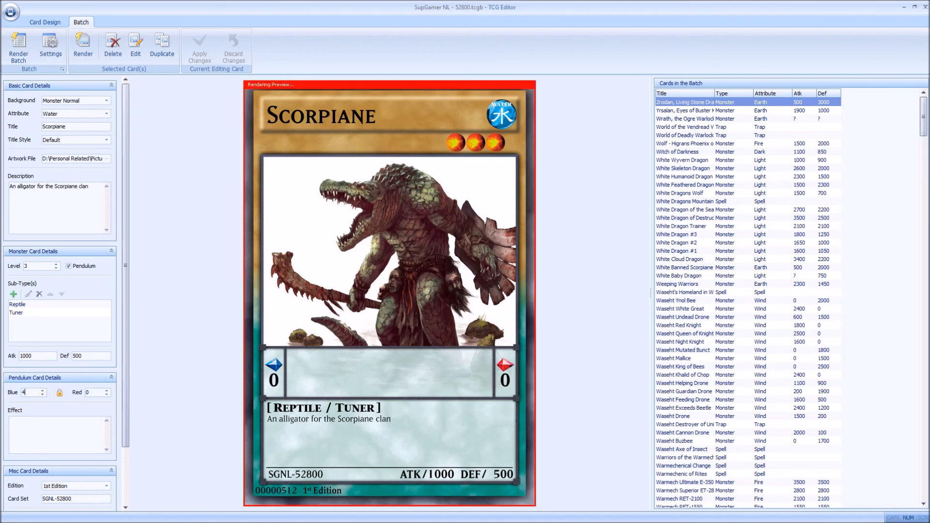
{"action": "key", "text": "Tab"}
{"action": "type", "text": "6"}
{"action": "left_click", "coordinate": [59, 393]}
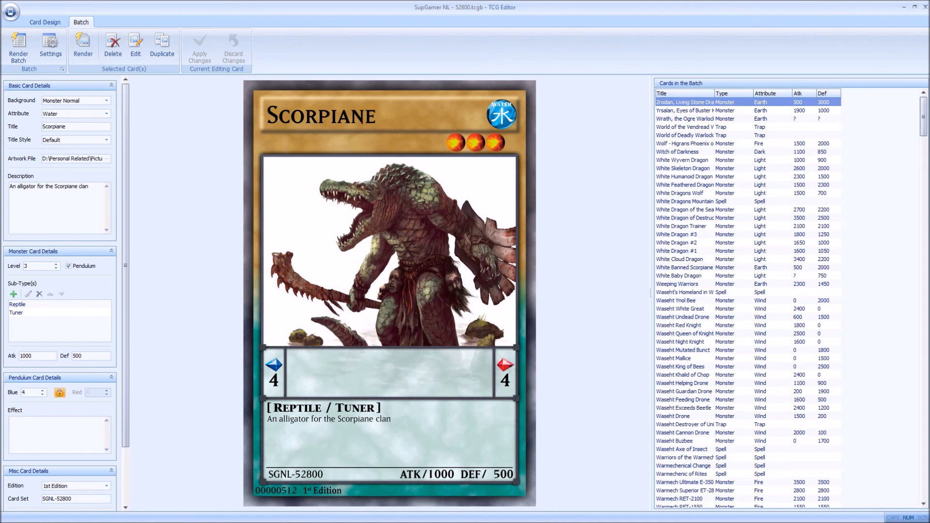
Step: Enter trial text as the Pendulum effect, clear it, and switch the Pendulum option off again
{"action": "key", "text": "Tab"}
{"action": "key", "text": "Tab"}
{"action": "type", "text": "Iefadasf"}
{"action": "key", "text": "ctrl+a"}
{"action": "key", "text": "BackSpace"}
{"action": "left_click", "coordinate": [68, 266]}
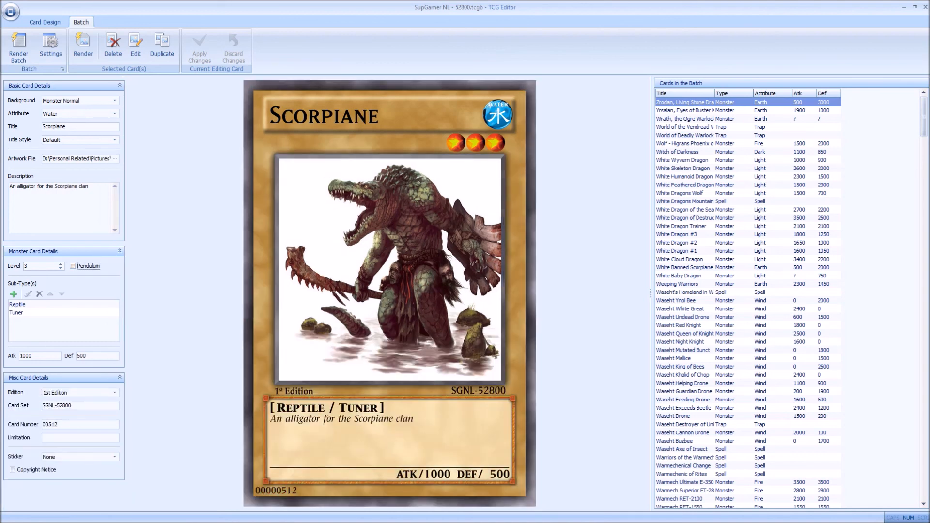
Step: Look through the cards in the SupGamer NL - 52800 batch, from the first entries down to the end of the list
{"action": "left_click", "coordinate": [733, 144]}
{"action": "left_click", "coordinate": [733, 111]}
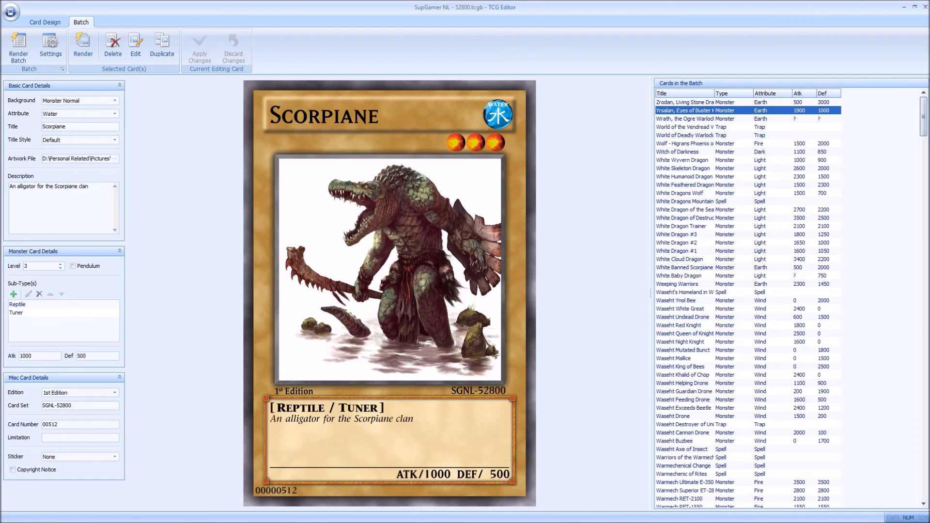
{"action": "left_click", "coordinate": [733, 102]}
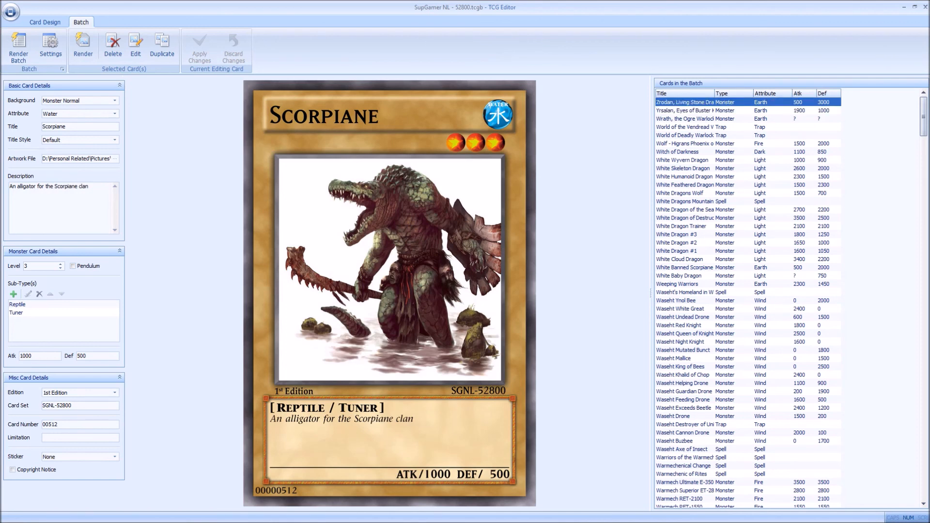
{"action": "scroll", "coordinate": [790, 300], "scroll_direction": "down", "scroll_amount": 20}
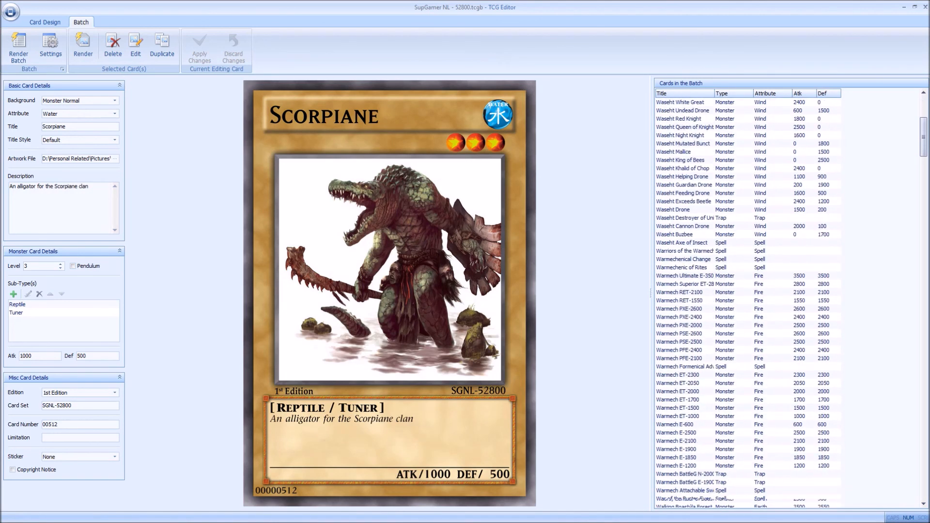
{"action": "scroll", "coordinate": [790, 300], "scroll_direction": "down", "scroll_amount": 6}
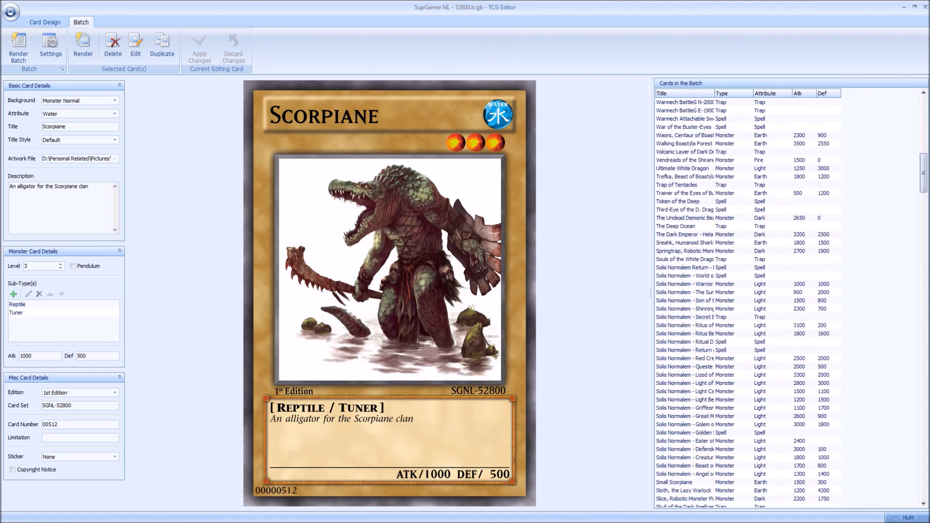
{"action": "scroll", "coordinate": [790, 301], "scroll_direction": "down", "scroll_amount": 16}
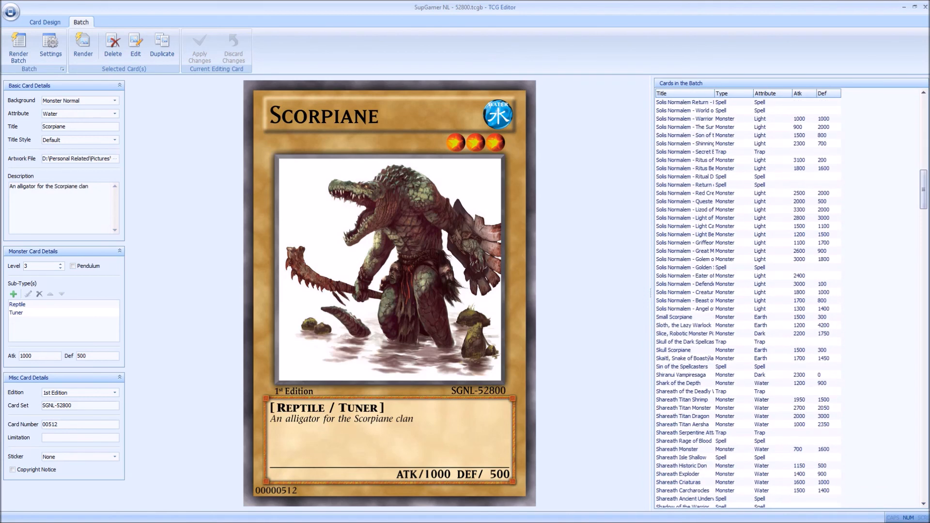
{"action": "scroll", "coordinate": [789, 301], "scroll_direction": "down", "scroll_amount": 7}
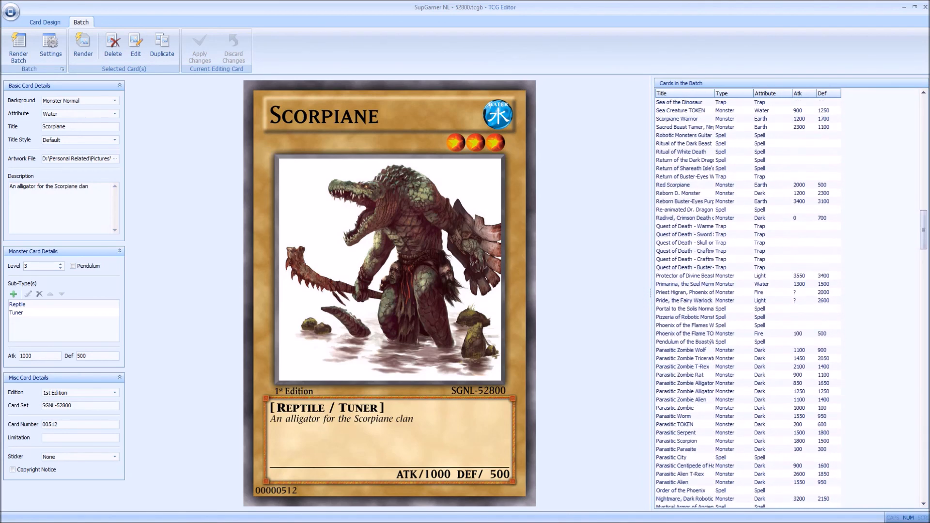
{"action": "scroll", "coordinate": [790, 301], "scroll_direction": "down", "scroll_amount": 20}
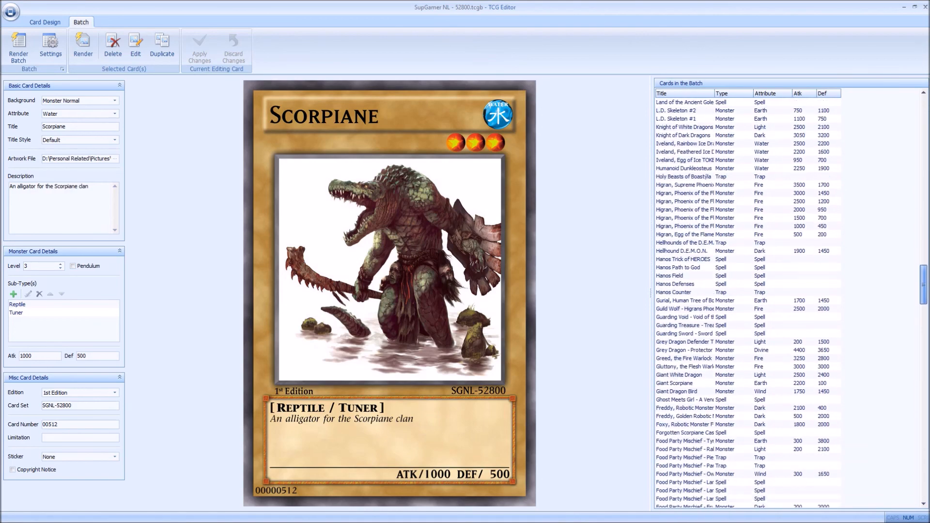
{"action": "scroll", "coordinate": [790, 300], "scroll_direction": "down", "scroll_amount": 20}
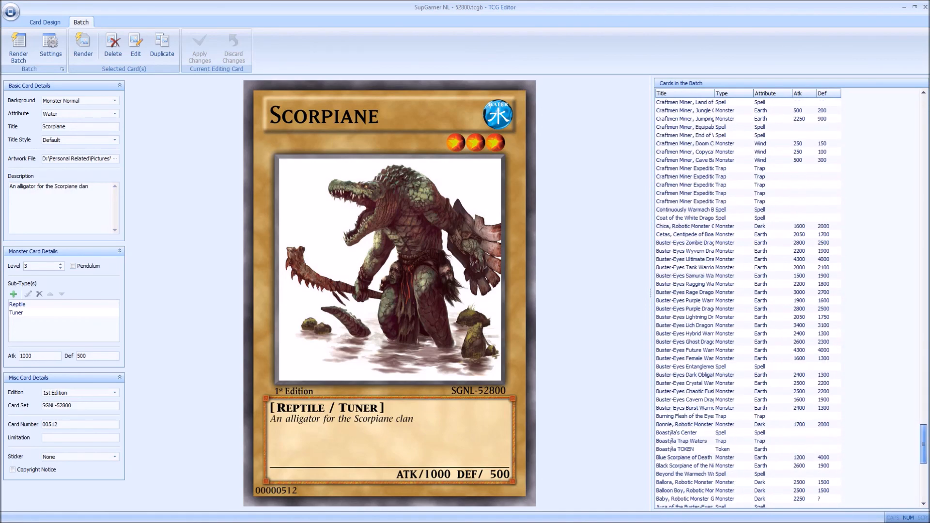
{"action": "scroll", "coordinate": [790, 300], "scroll_direction": "down", "scroll_amount": 7}
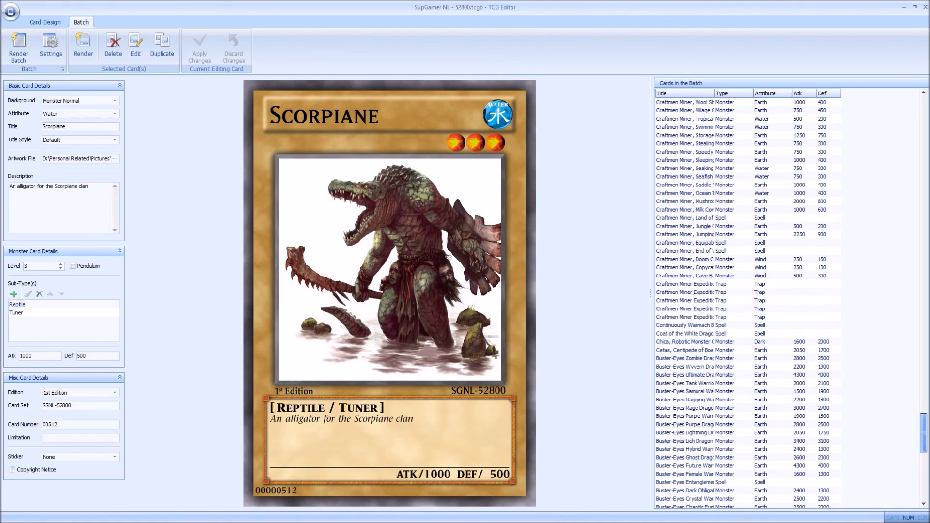
{"action": "scroll", "coordinate": [790, 301], "scroll_direction": "down", "scroll_amount": 8}
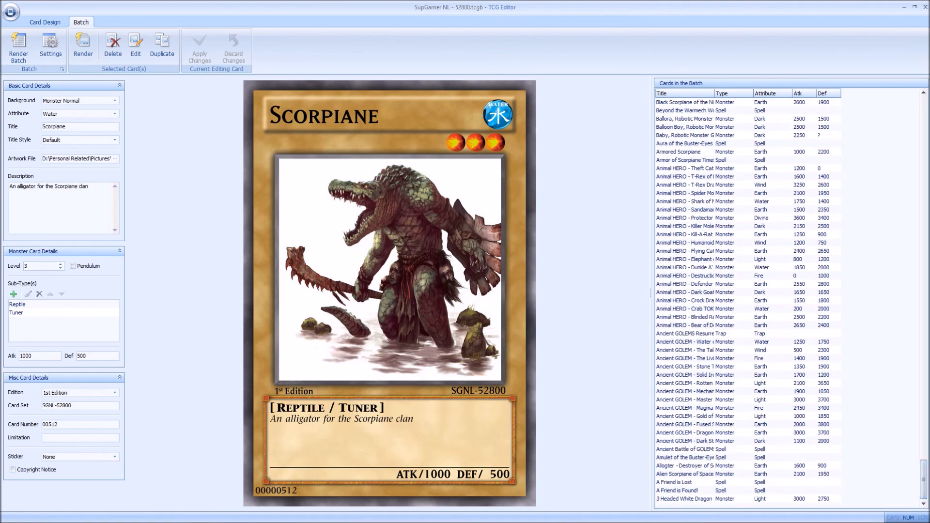